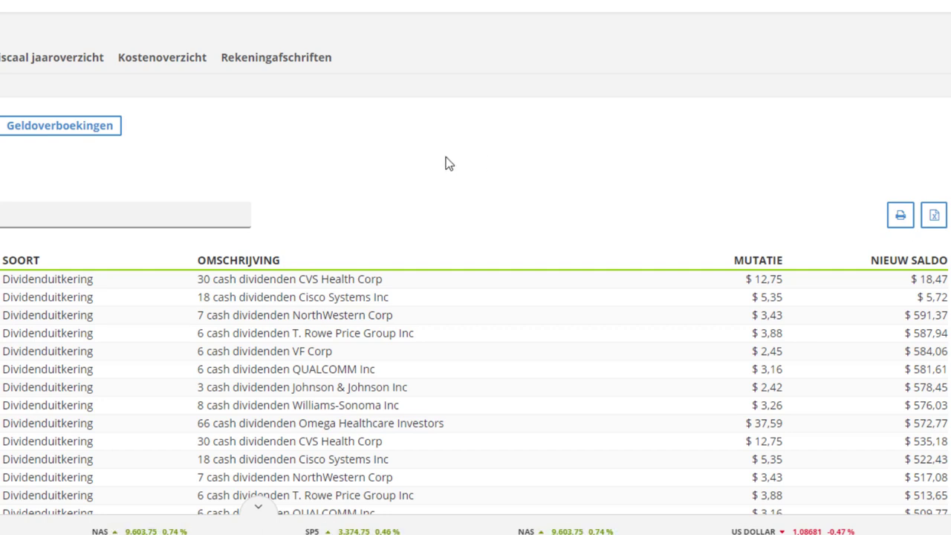
scroll(450, 141, "down", 1)
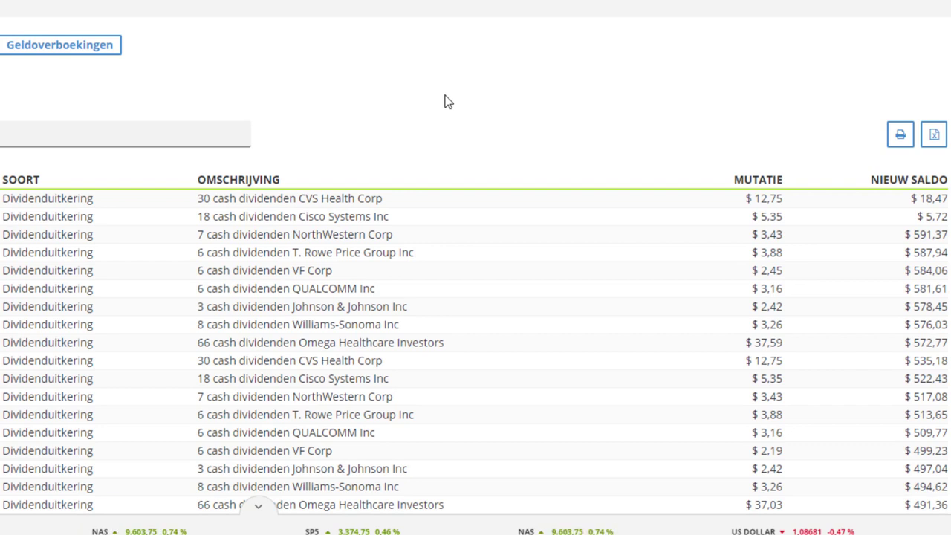
scroll(448, 102, "down", 1)
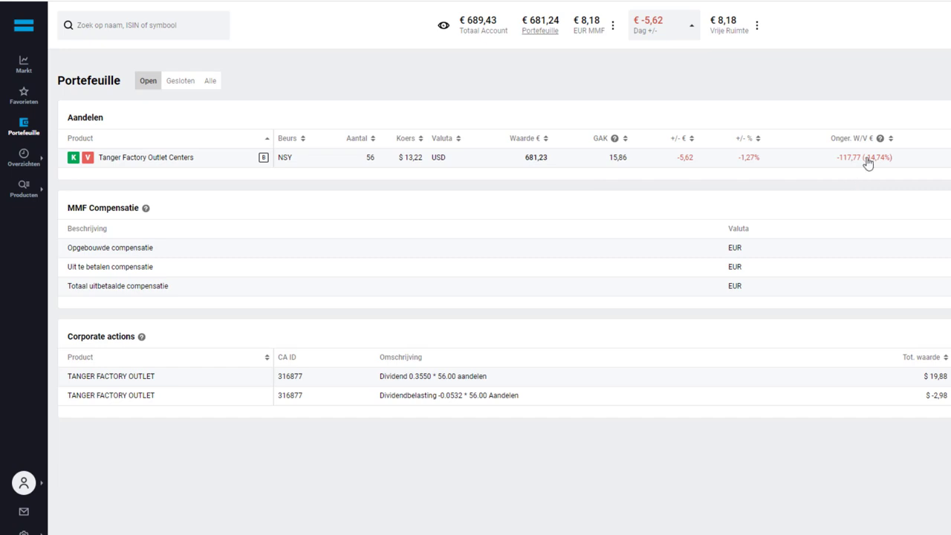
Step: Highlight the 19,88 dividend amount in DEGIRO's corporate actions, then clear the highlight
mouse_move(875, 162)
left_click_drag(946, 376, 929, 377)
left_click(885, 304)
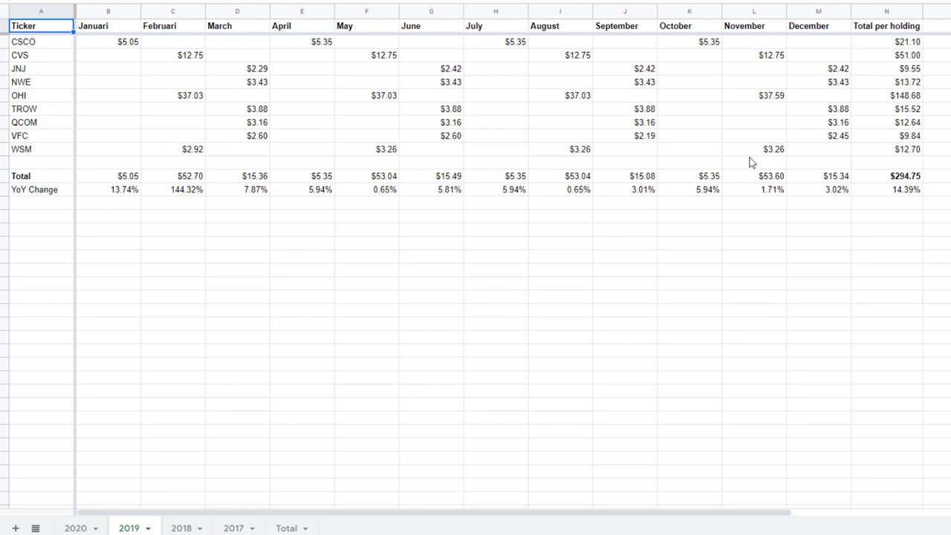
Step: Select cell N11 to check the $294.75 total for 2019, then deselect it
left_click(907, 181)
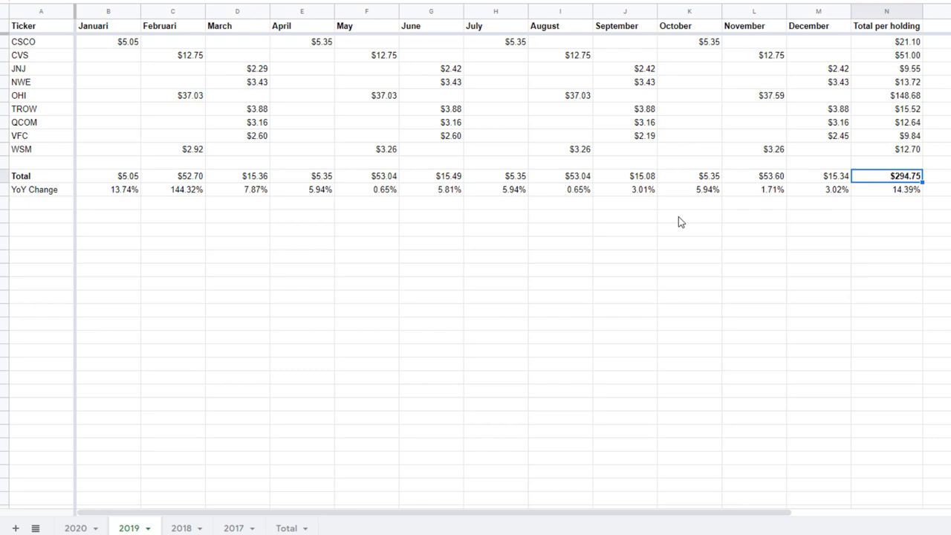
left_click(652, 244)
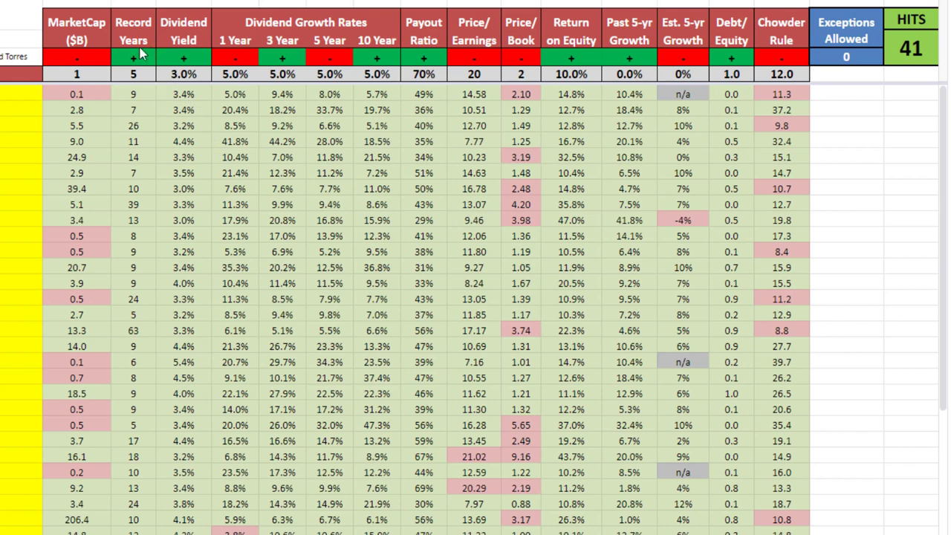
Step: Point out the Record Years, Dividend Yield, 3/5/10 Year growth and Payout Ratio criteria
left_click(143, 29)
left_click(179, 34)
left_click(269, 41)
left_click(341, 43)
left_click(380, 46)
left_click(411, 43)
Step: Point out the P/E, P/B, ROE, growth, Debt/Equity and Chowder Rule criteria, then the contributors credit
left_click(479, 42)
left_click(529, 43)
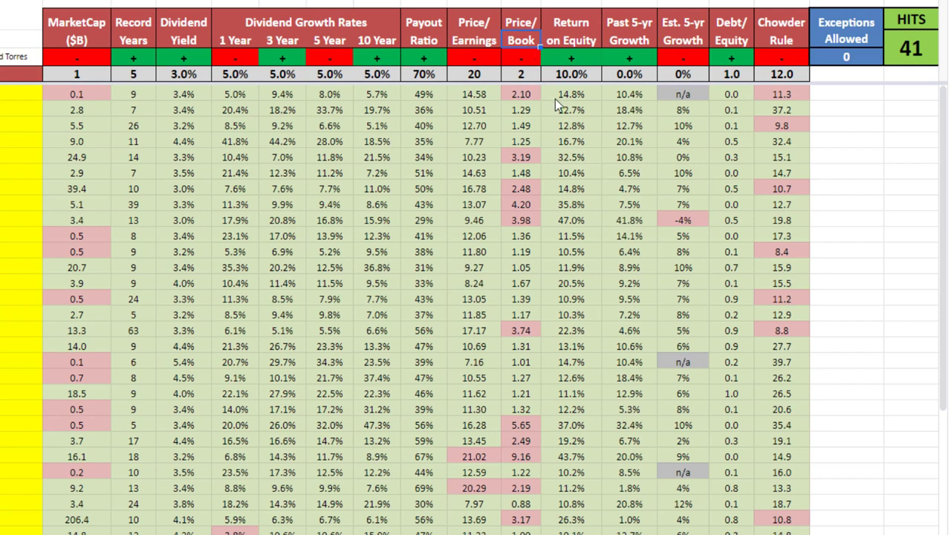
left_click(588, 43)
left_click(641, 44)
left_click(682, 33)
left_click(737, 39)
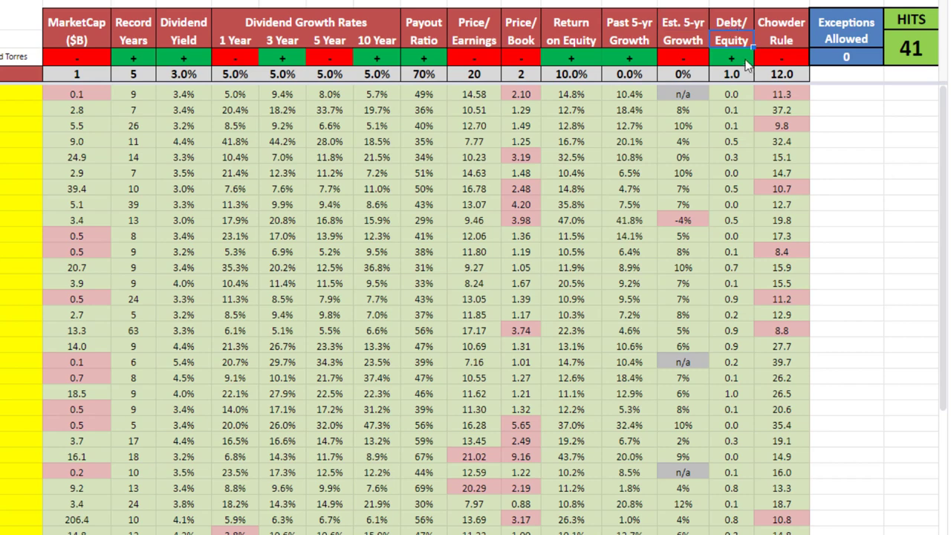
left_click(780, 24)
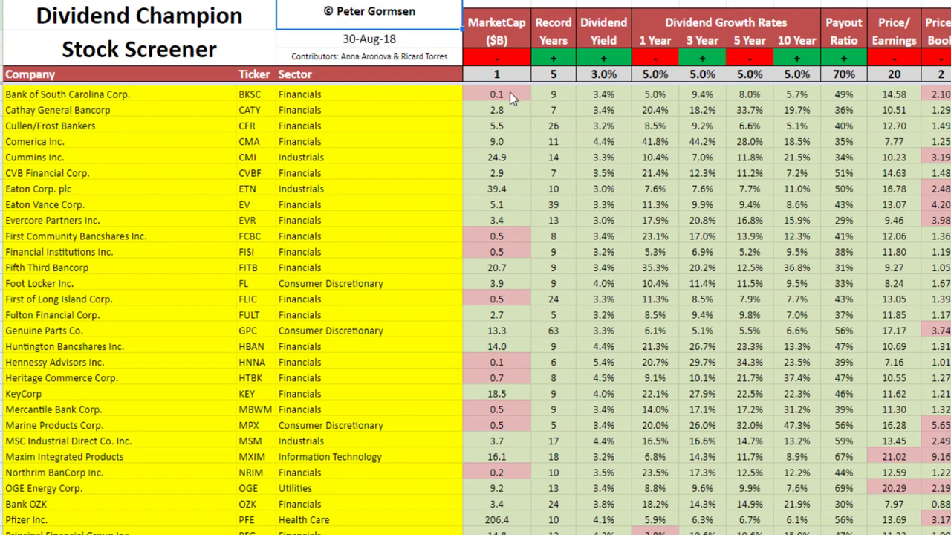
left_click(344, 60)
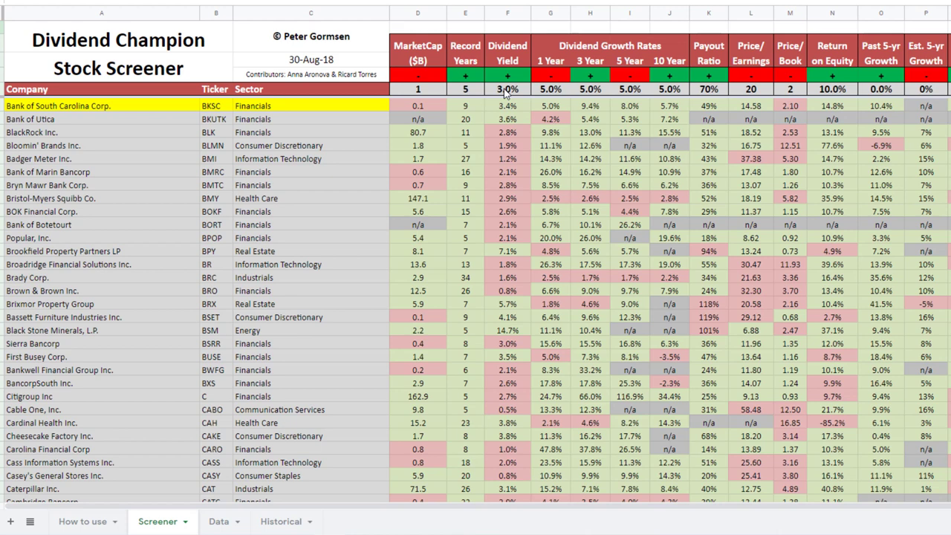
Step: Set the minimum dividend yield criterion in F3 to 2.5%
left_click(506, 90)
type("2.5%")
key("Tab")
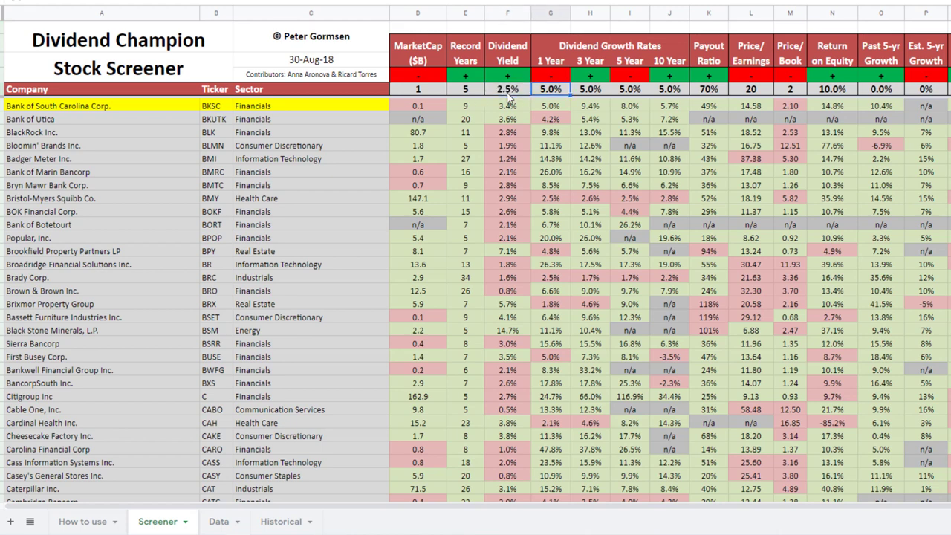
Step: Raise the 3 Year (H3) and 10 Year (J3) dividend growth criteria to 8%
left_click(593, 93)
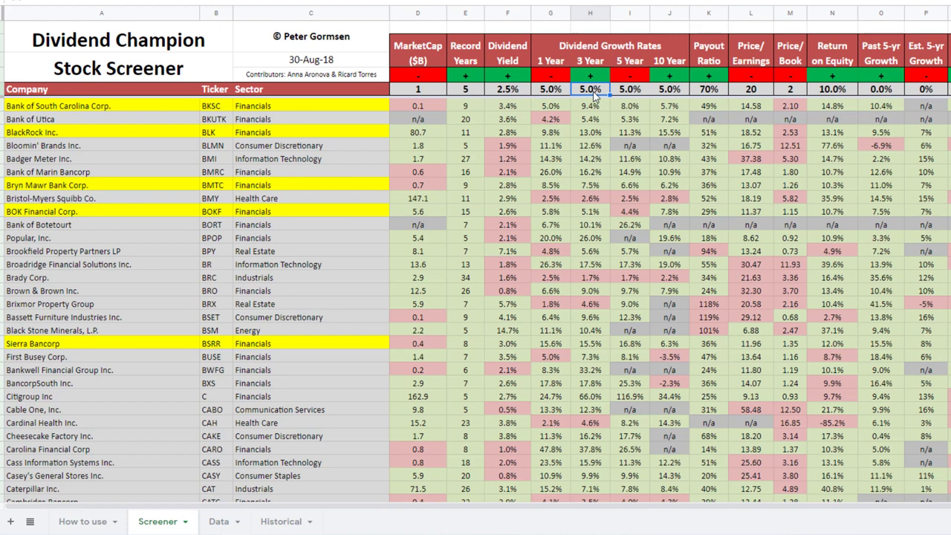
type("8%")
key("Tab")
left_click(668, 94)
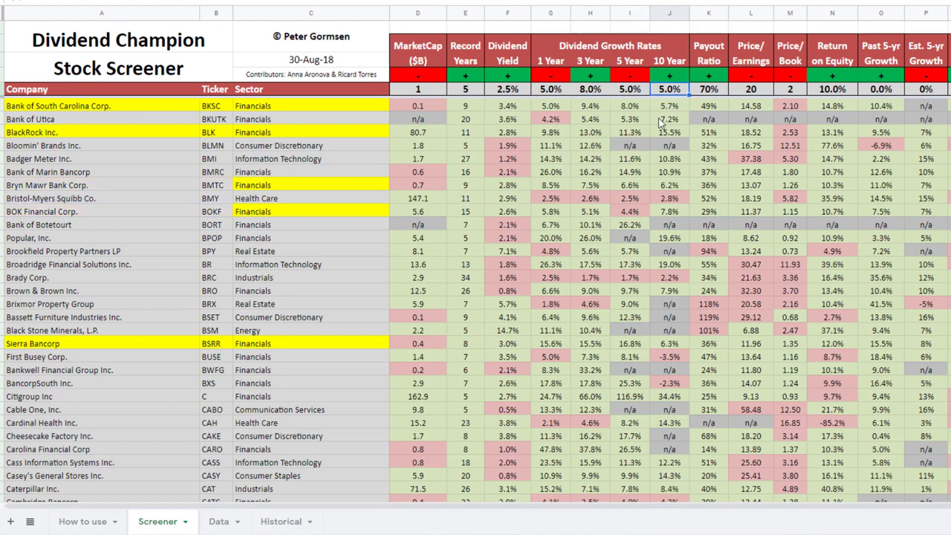
type("8%")
key("Tab")
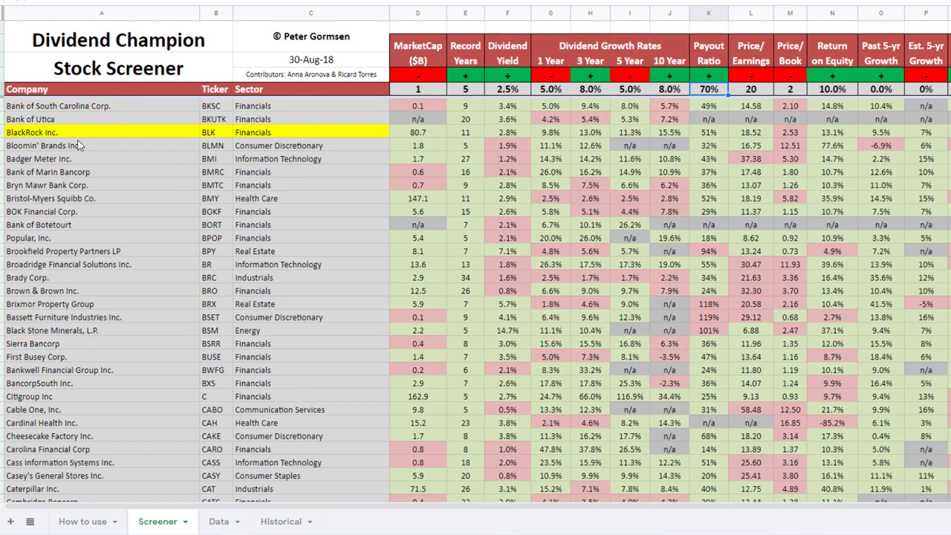
scroll(145, 200, "down", 4)
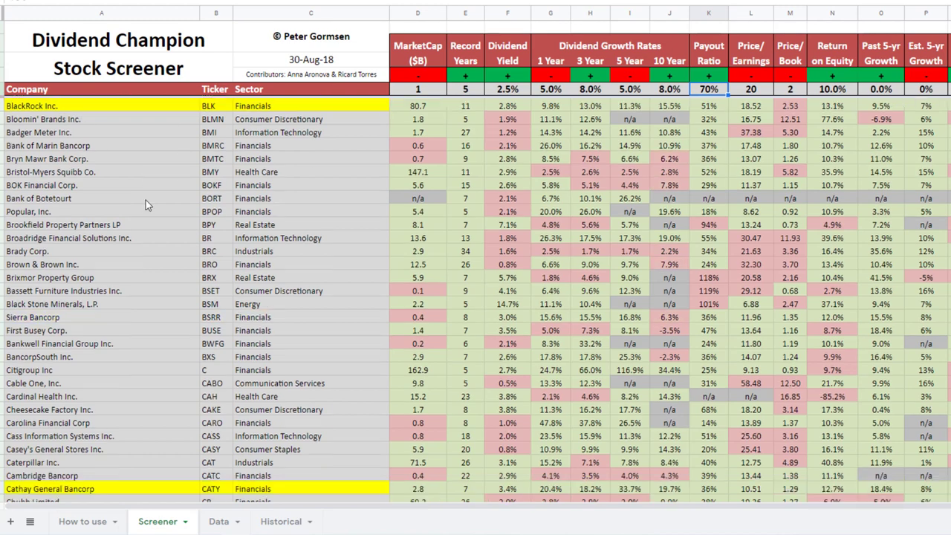
scroll(146, 200, "down", 7)
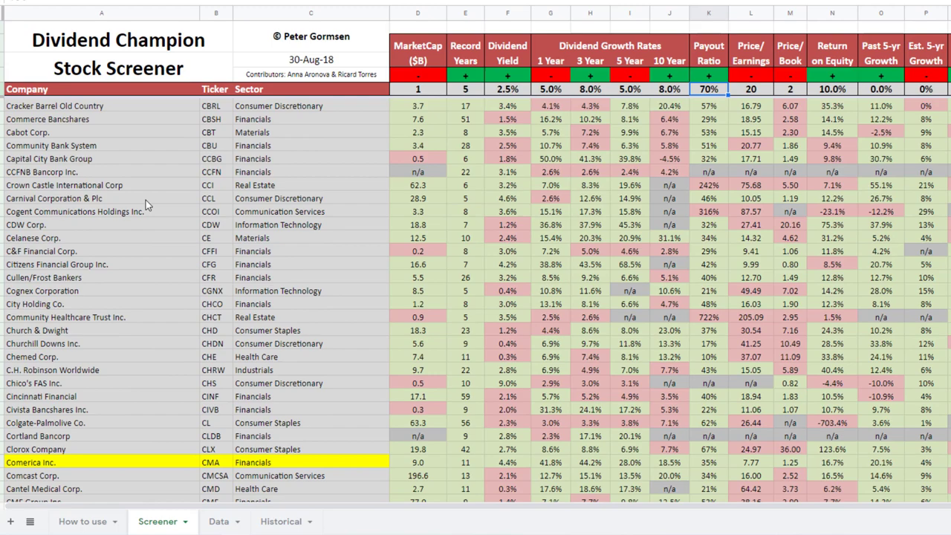
scroll(146, 200, "up", 15)
scroll(146, 200, "up", 20)
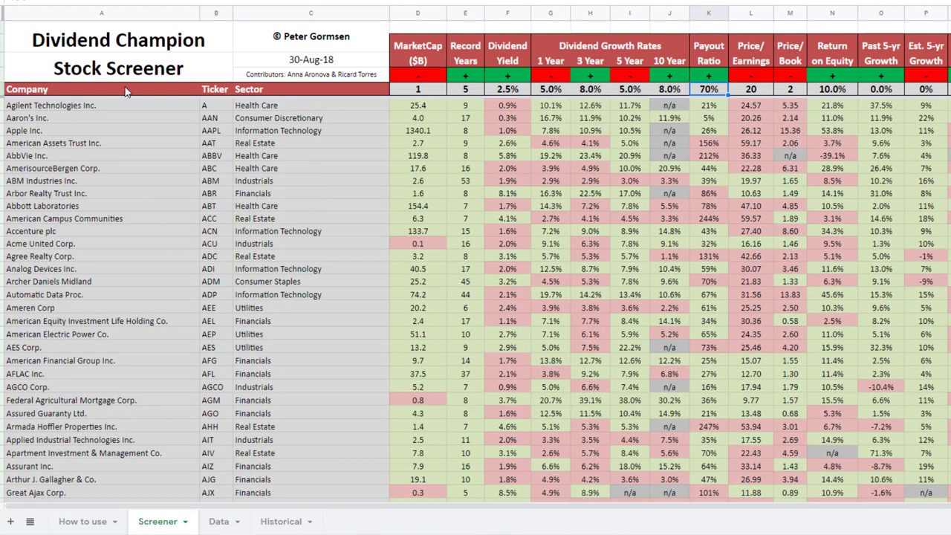
Step: Check the 46-hit total in the HITS column and scroll through the screened companies
scroll(840, 516, "right", 3)
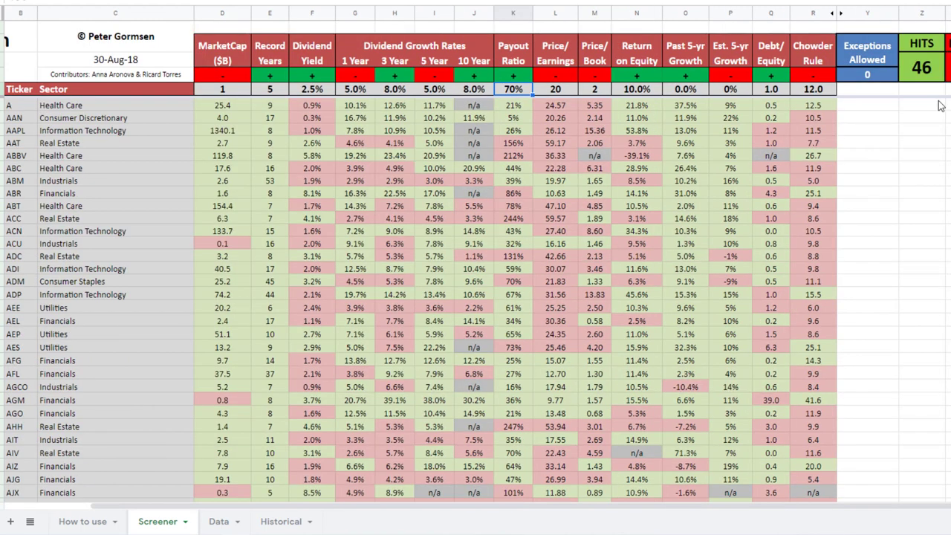
left_click(925, 75)
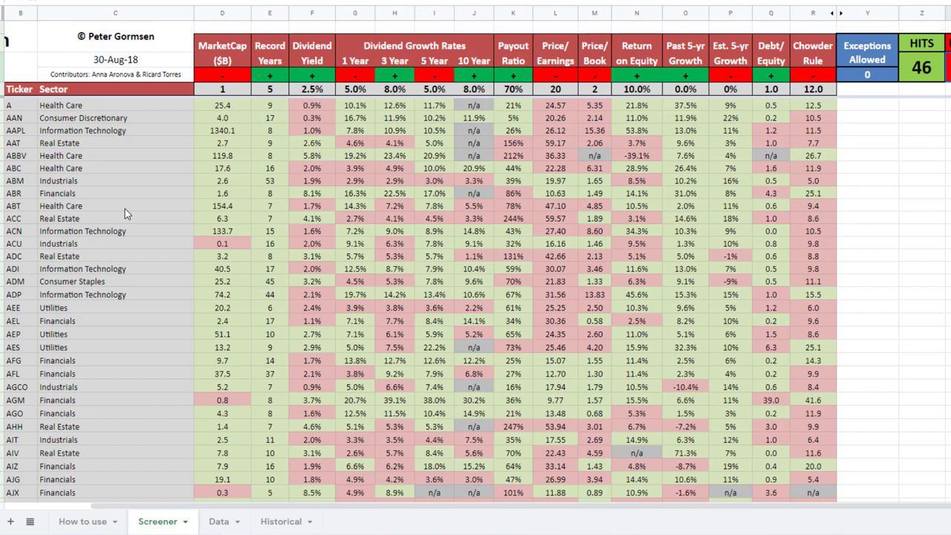
left_click_drag(362, 506, 170, 346)
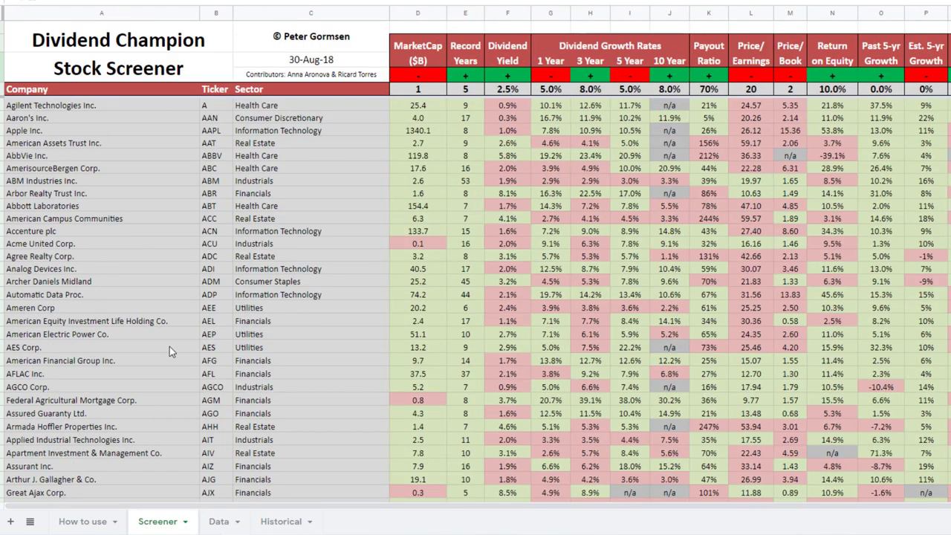
scroll(169, 346, "down", 15)
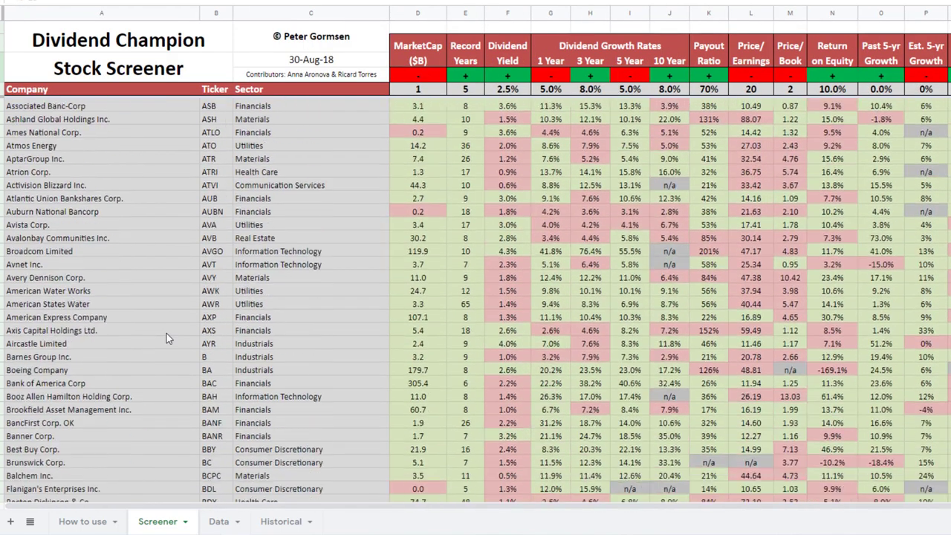
scroll(167, 338, "down", 10)
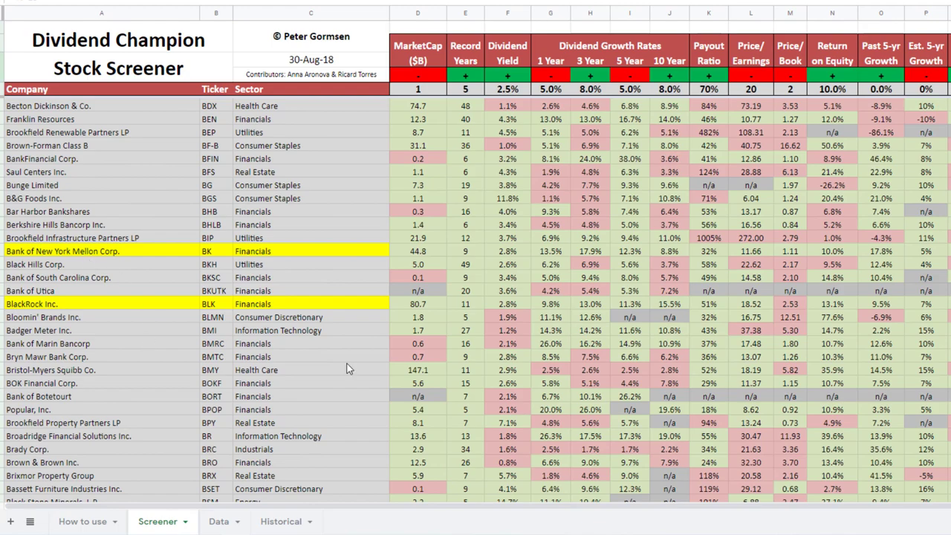
scroll(350, 366, "up", 20)
scroll(887, 206, "right", 5)
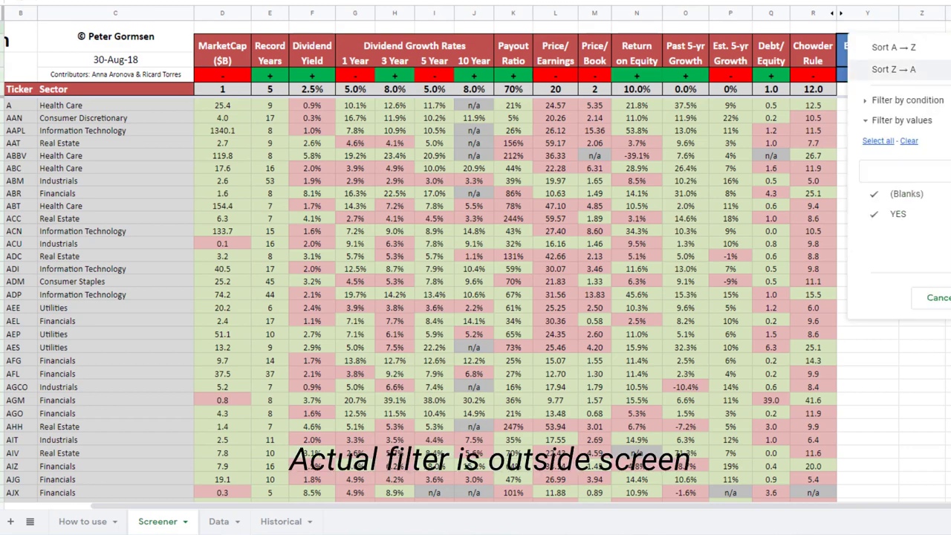
left_click(901, 196)
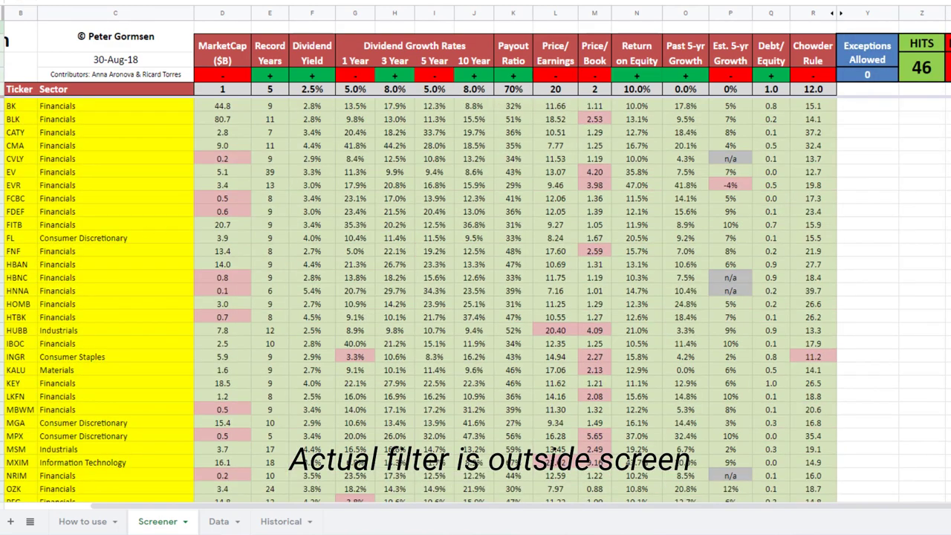
left_click_drag(372, 512, 286, 516)
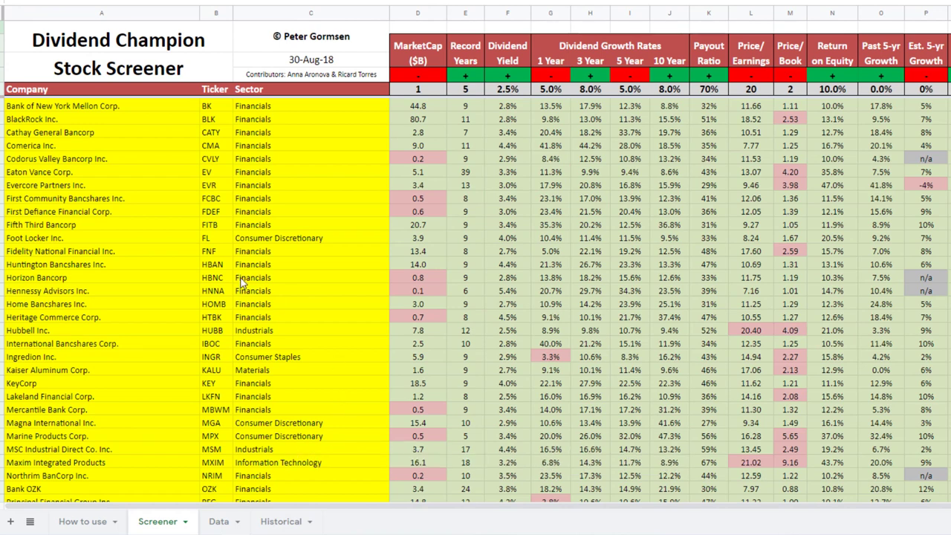
scroll(226, 240, "down", 1)
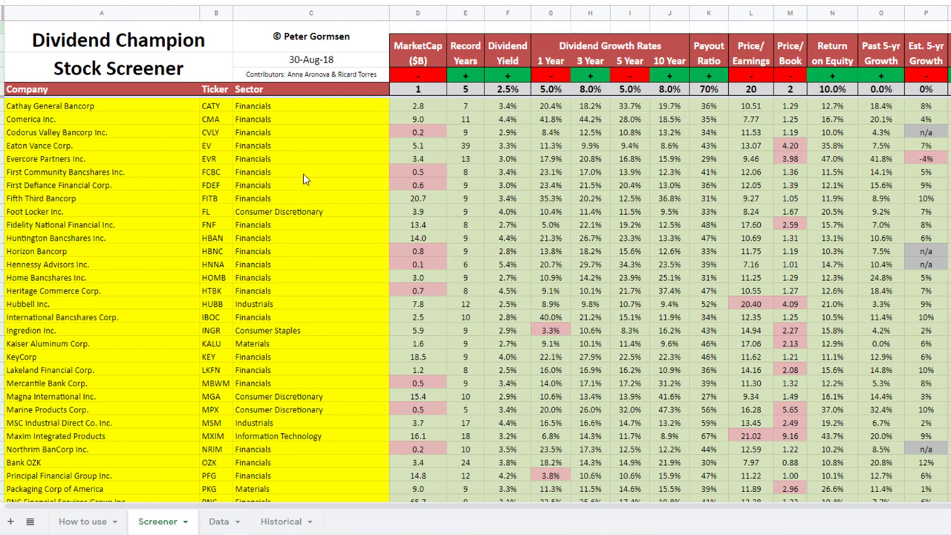
scroll(303, 179, "down", 1)
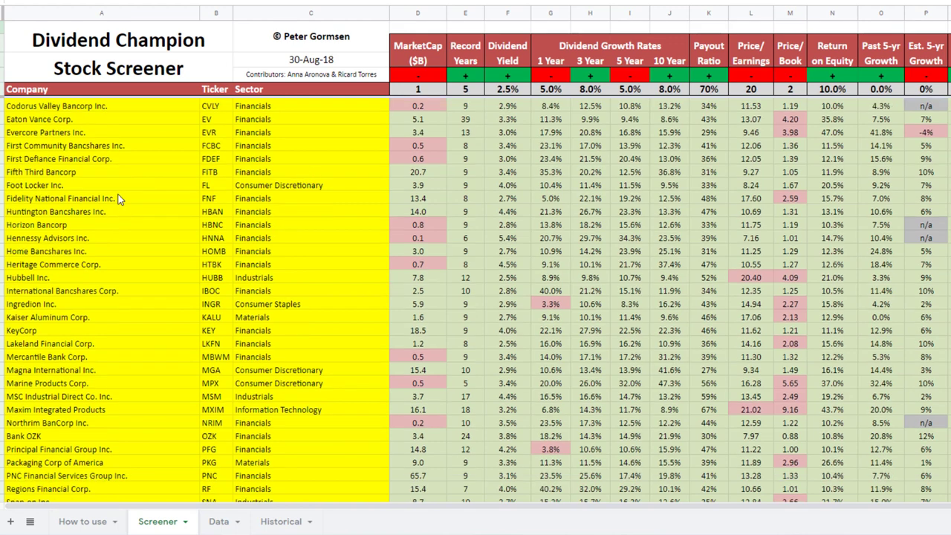
scroll(163, 193, "down", 5)
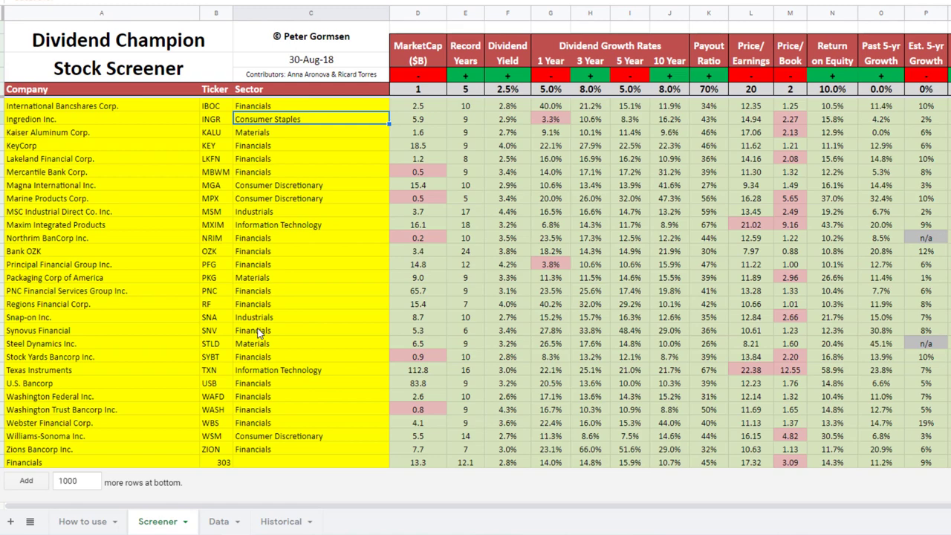
scroll(257, 334, "up", 6)
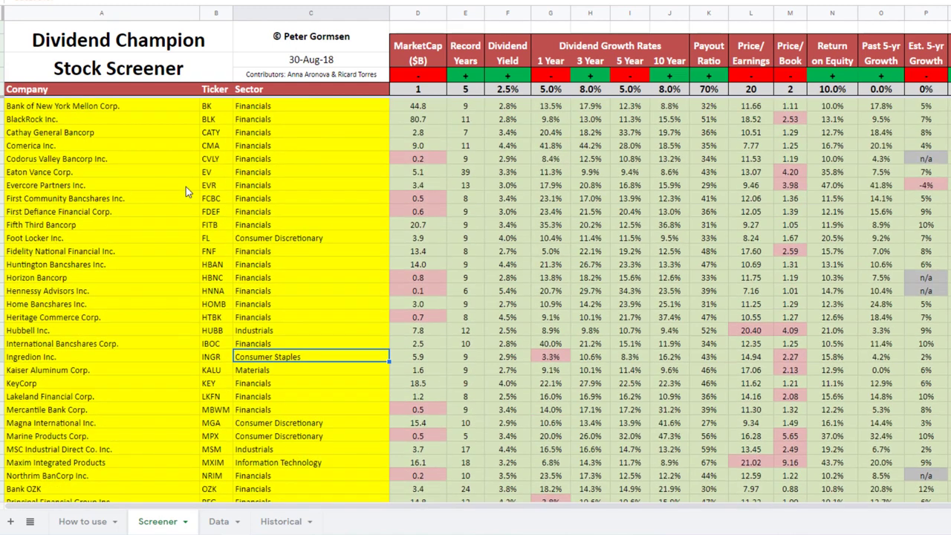
Step: Raise the dividend yield criterion to 3% and filter the HITS column to YES rows only
left_click(507, 90)
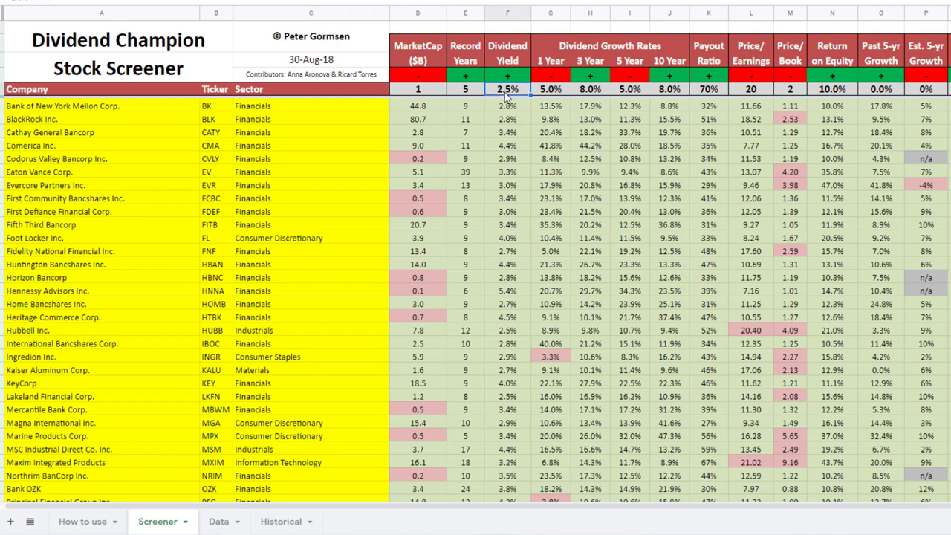
type("3%")
key("Tab")
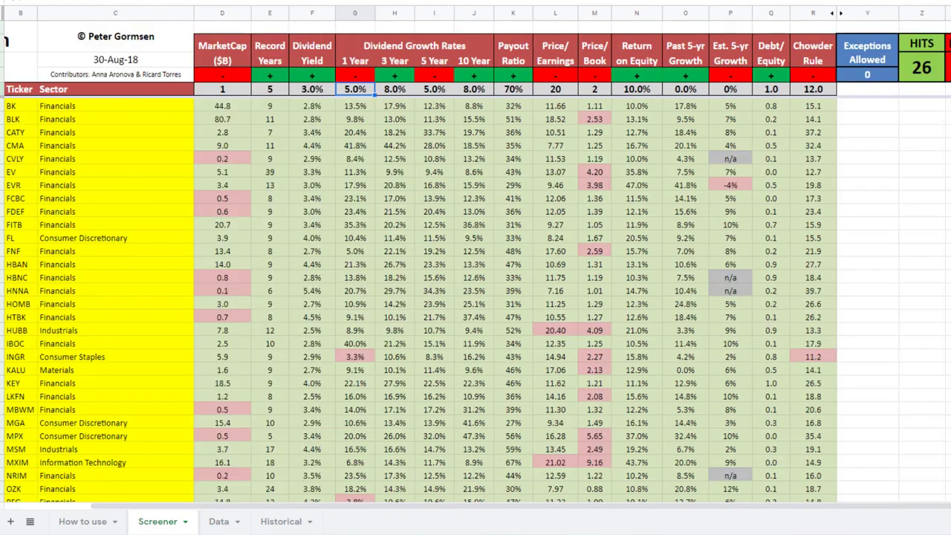
left_click(933, 56)
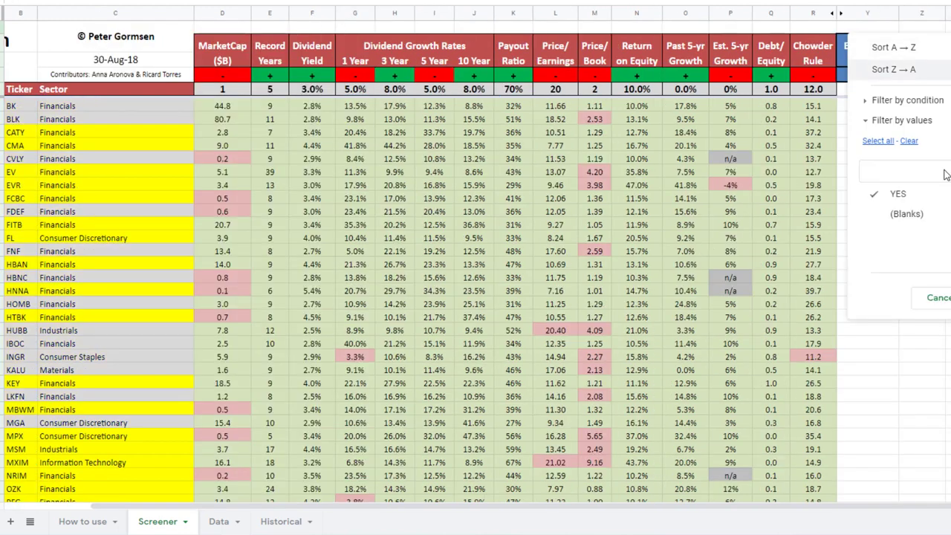
left_click(902, 214)
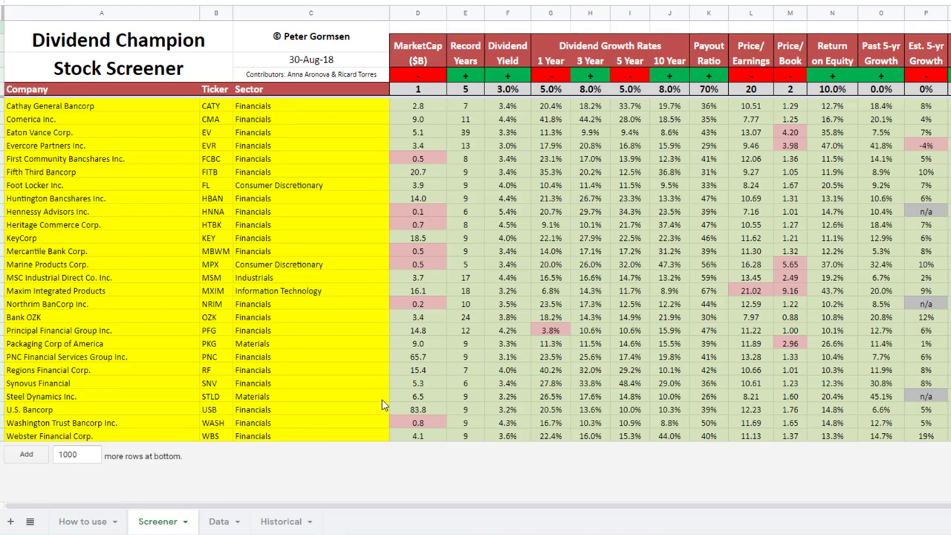
left_click(220, 521)
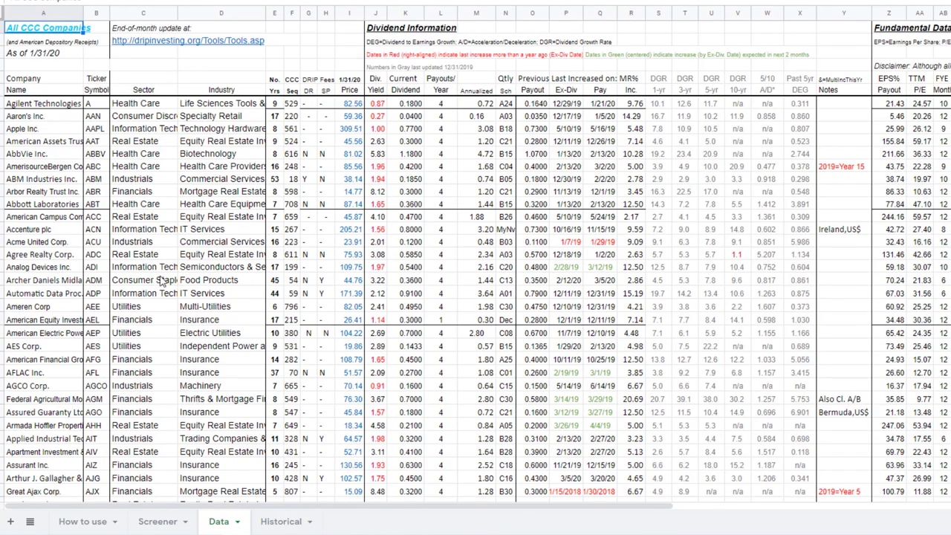
left_click(158, 523)
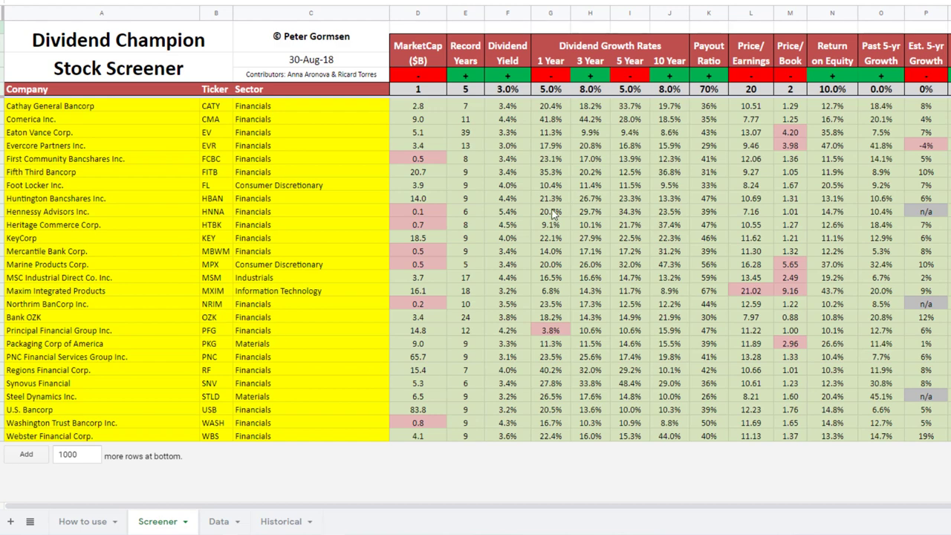
Step: Enter 5% in both the 3 Year and 10 Year dividend growth criterion cells
left_click(509, 90)
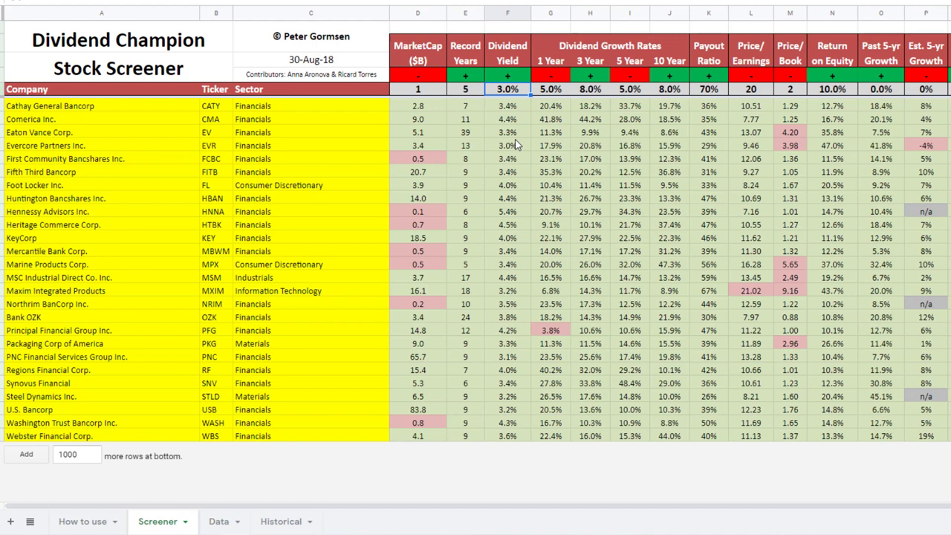
left_click(594, 91)
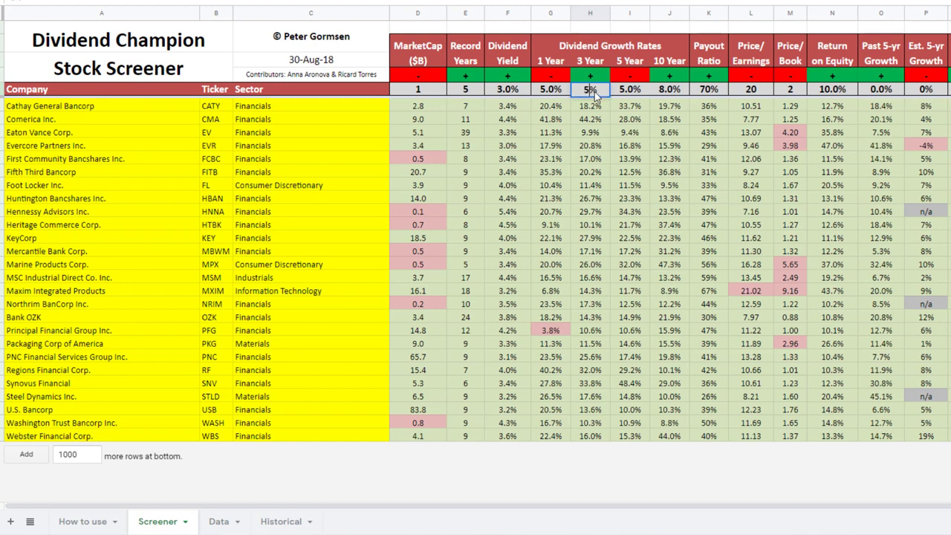
type("5%")
key("Tab")
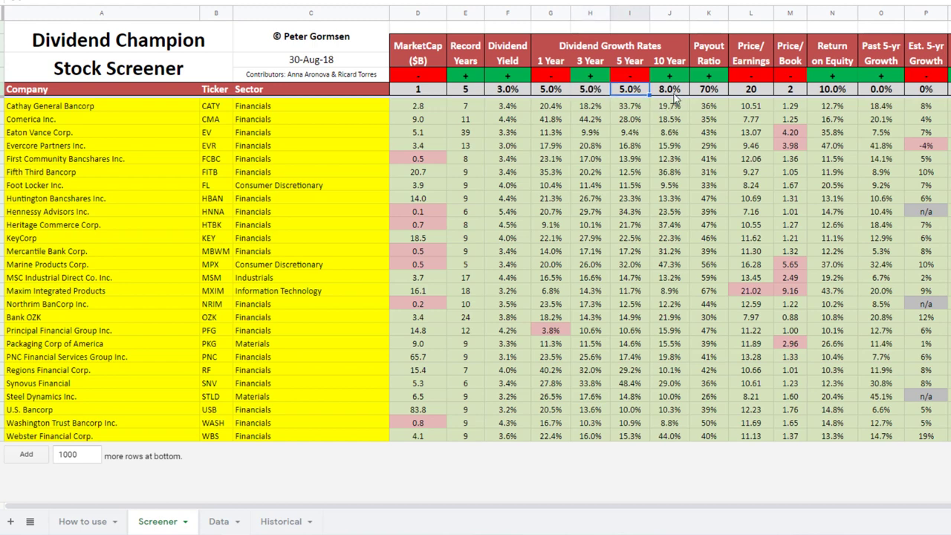
key("Tab")
type("5%")
key("Tab")
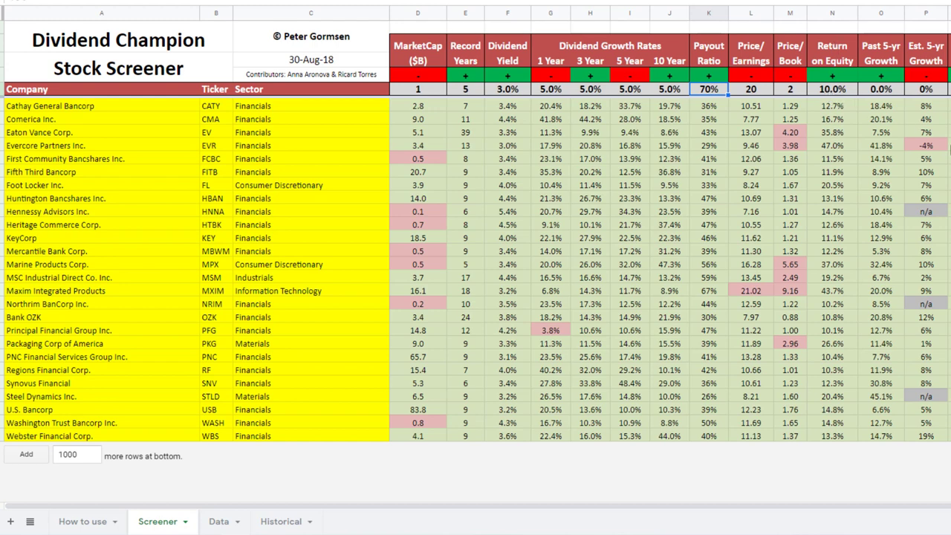
key("Right")
key("Right")
key("Right")
key("Right")
key("Right")
key("Right")
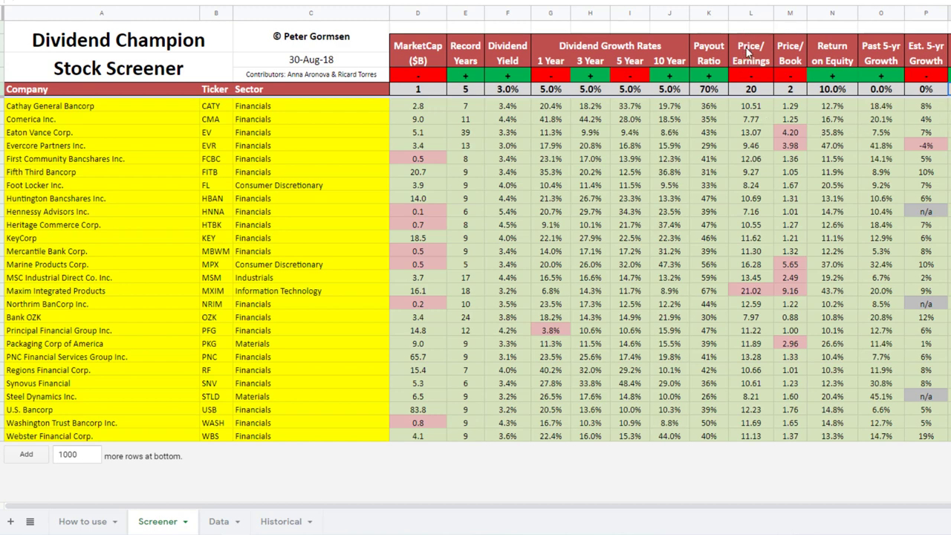
Step: Select the Price/Earnings criterion cell showing 20
left_click(752, 90)
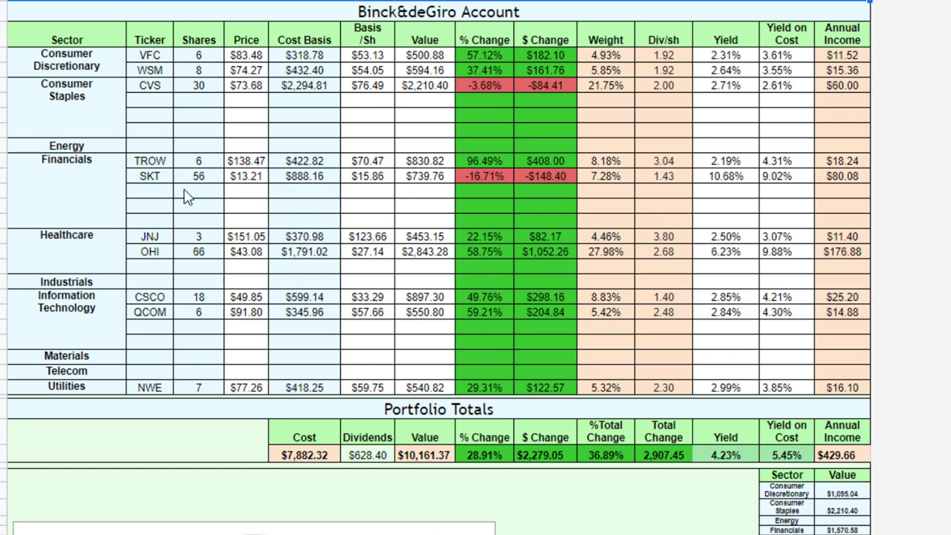
Step: Review the gains of TROW (96.49%), JNJ (22.15%), QCOM (59.21%) and CSCO (49.76%)
left_click(156, 165)
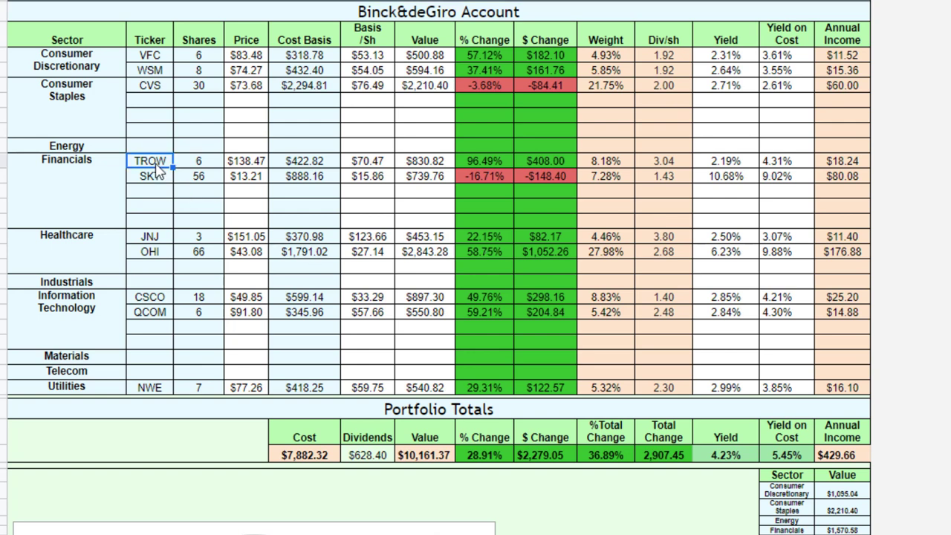
left_click(480, 162)
left_click(159, 241)
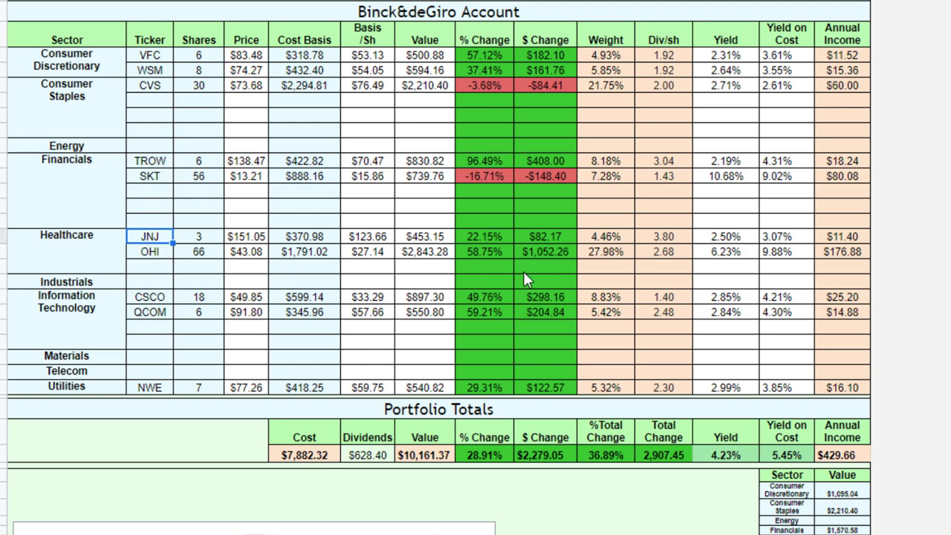
left_click(491, 239)
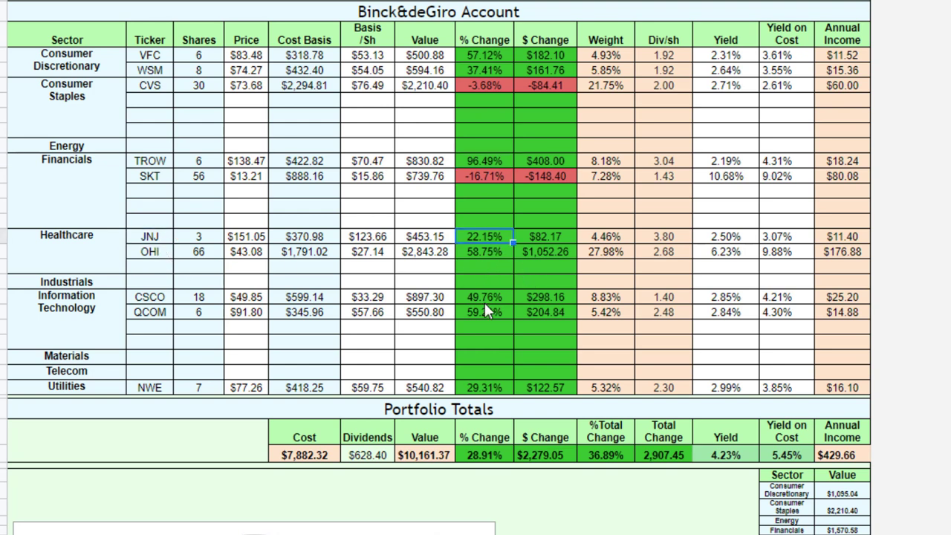
left_click(154, 316)
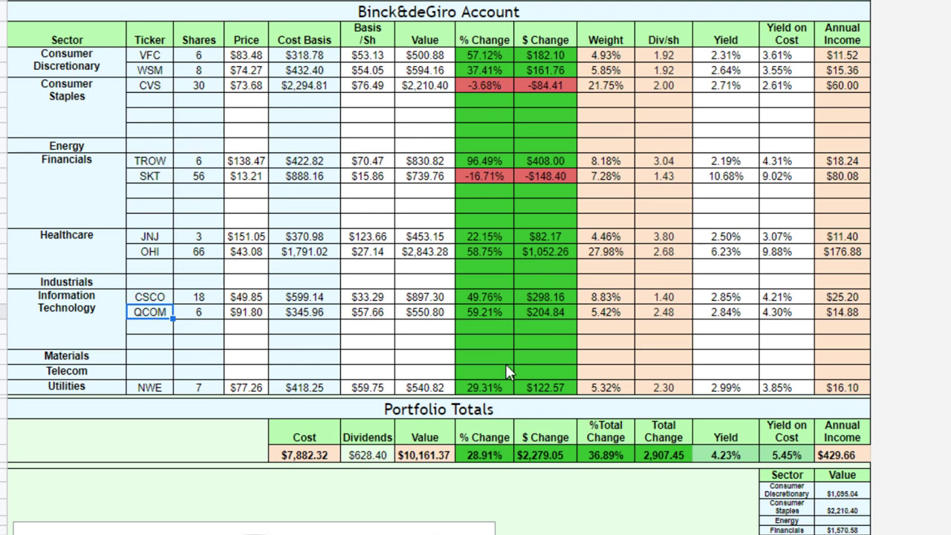
left_click(486, 315)
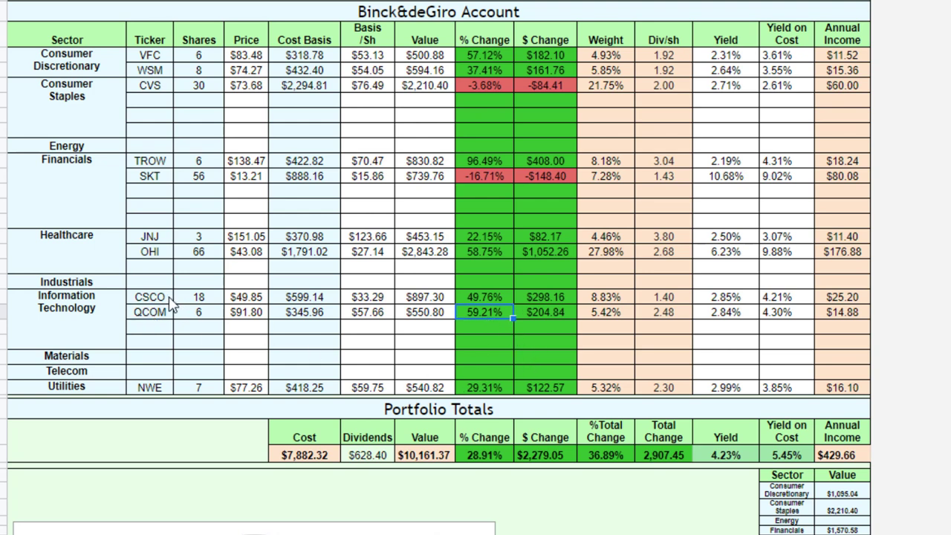
left_click(156, 300)
left_click(476, 298)
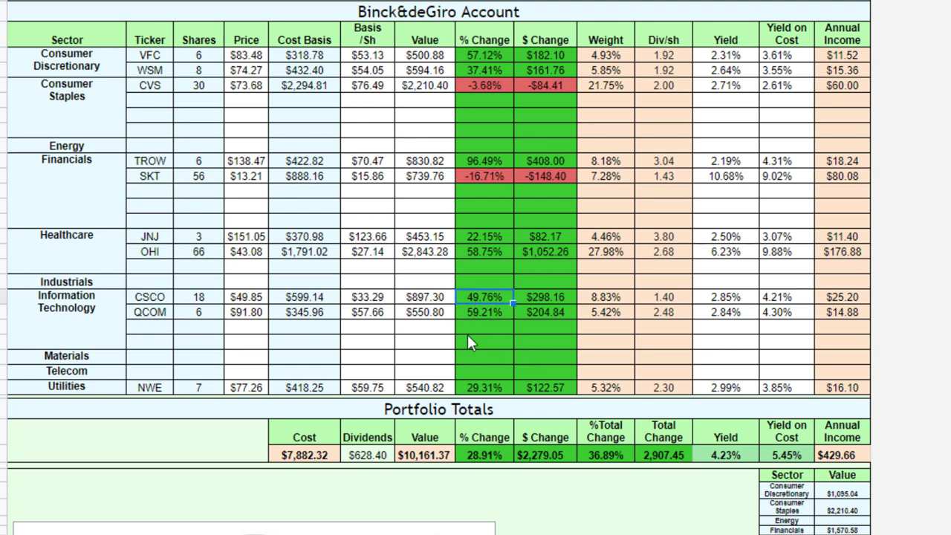
Step: Check VFC's 57.12% and QCOM's changes, then select the tickers CATY through STLD
left_click(152, 59)
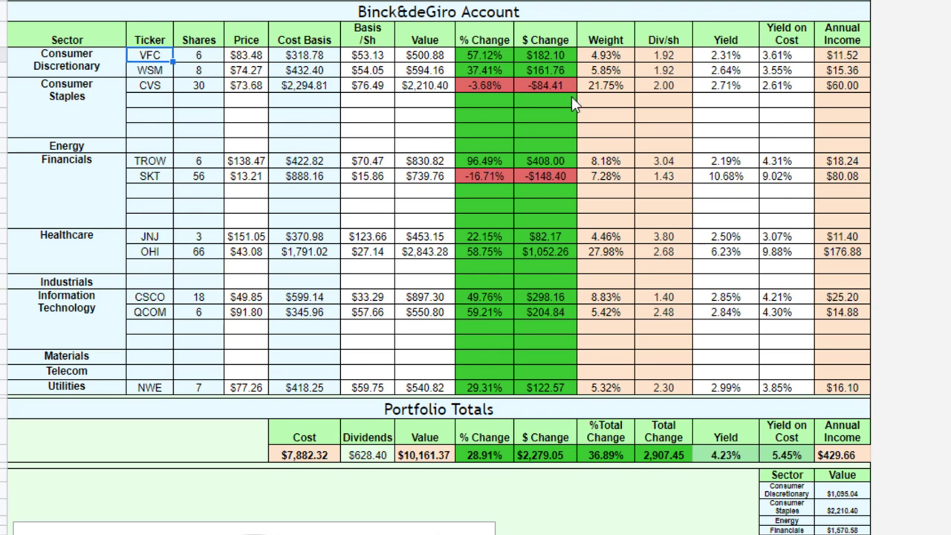
left_click(490, 58)
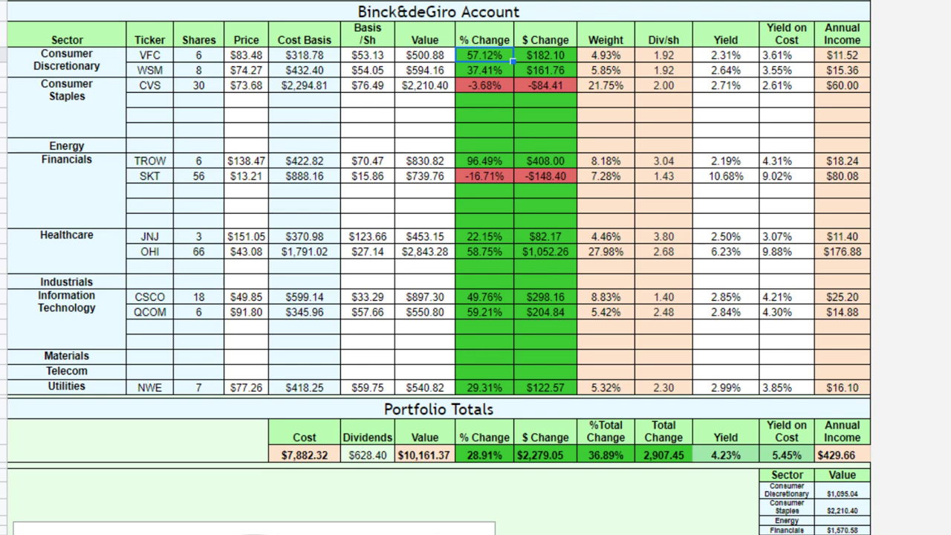
left_click(165, 318)
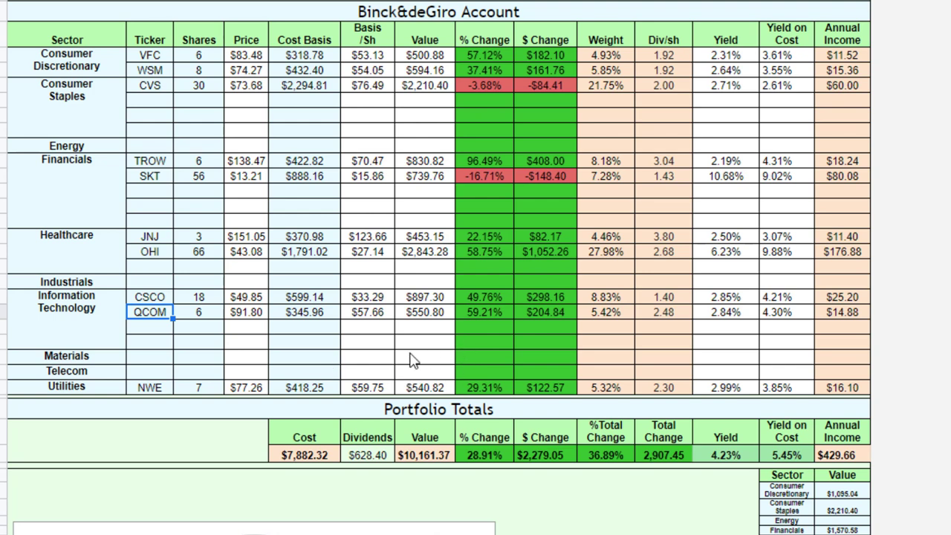
left_click(473, 318)
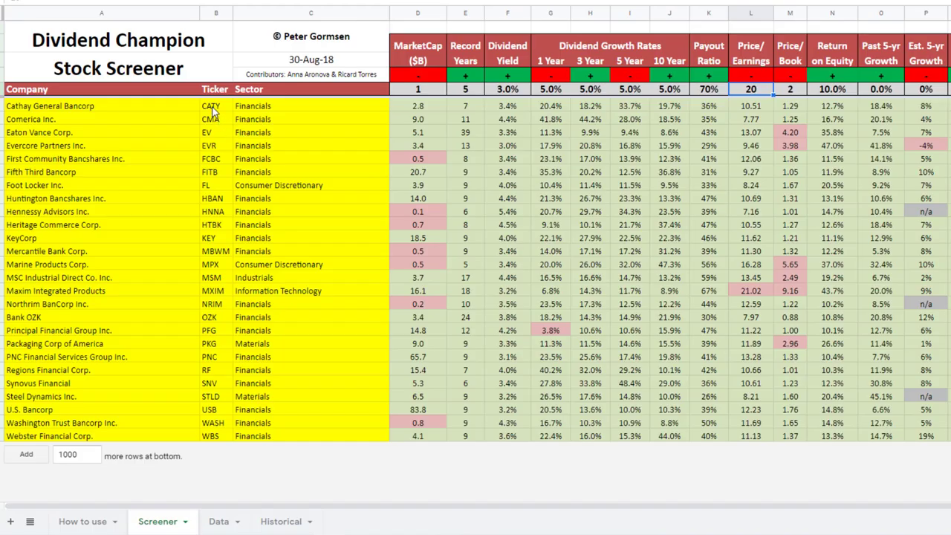
left_click(213, 109)
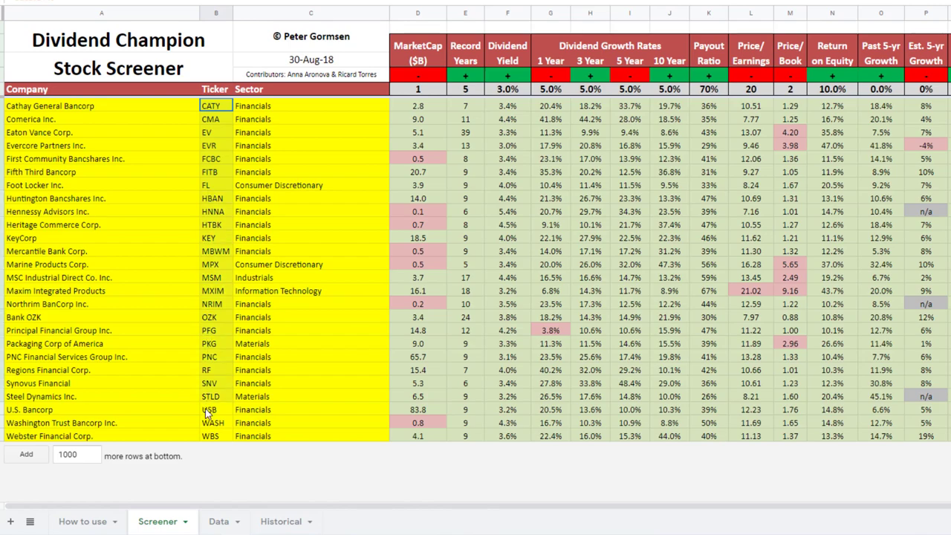
left_click(221, 390, "shift")
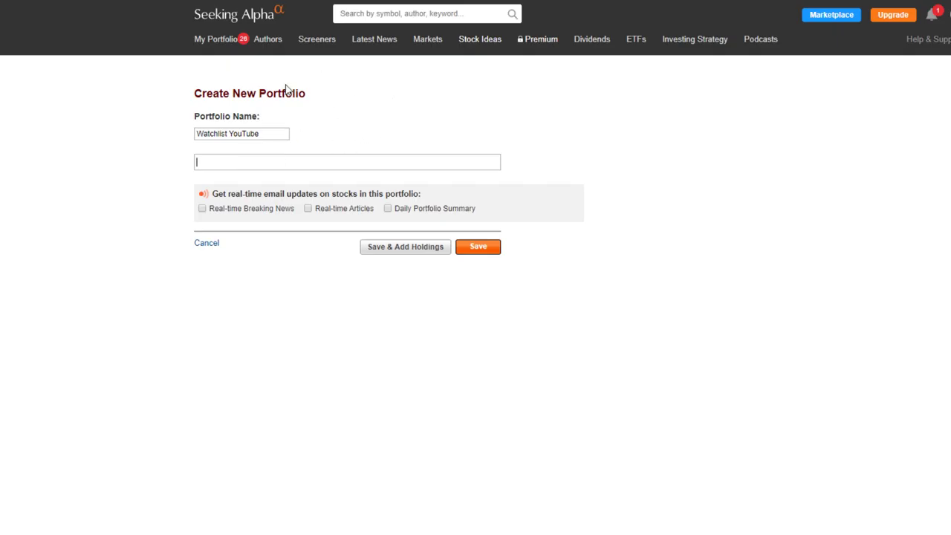
Step: Paste the tickers into the new portfolio, save it, and open Watchlist YouTube
key("ctrl+v")
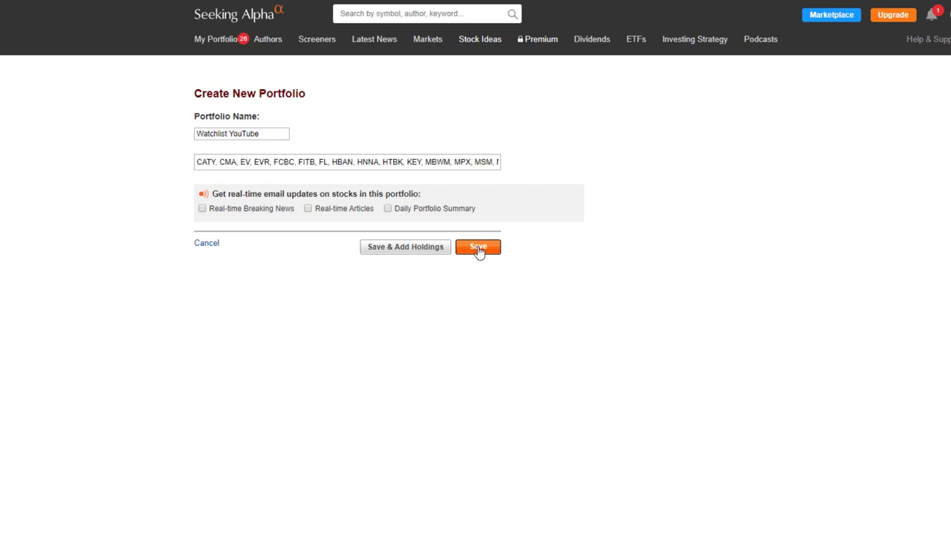
left_click(478, 248)
mouse_move(217, 38)
left_click(230, 106)
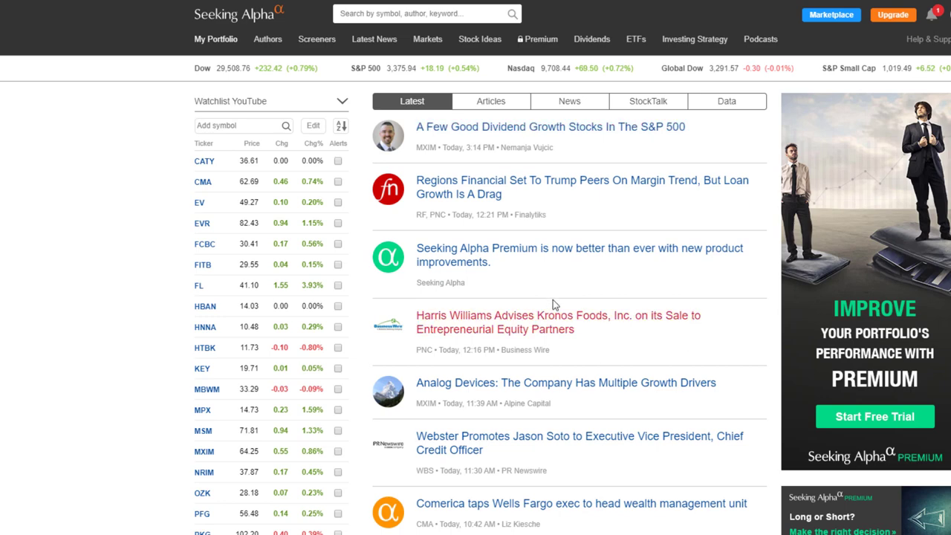
Step: Switch the watchlist to its data table and review its dividend and profitability figures (revenue, net income, EPS, ROE, ROA)
left_click(726, 104)
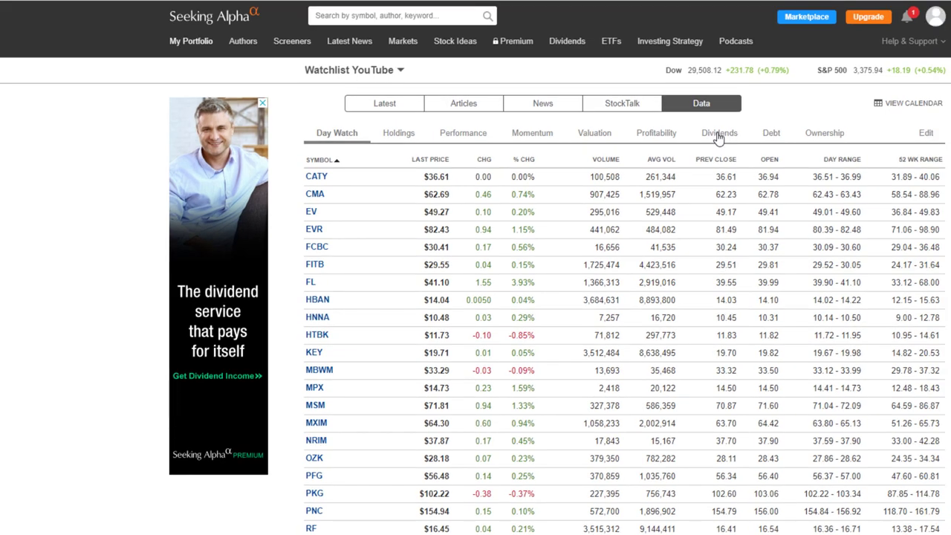
left_click(741, 134)
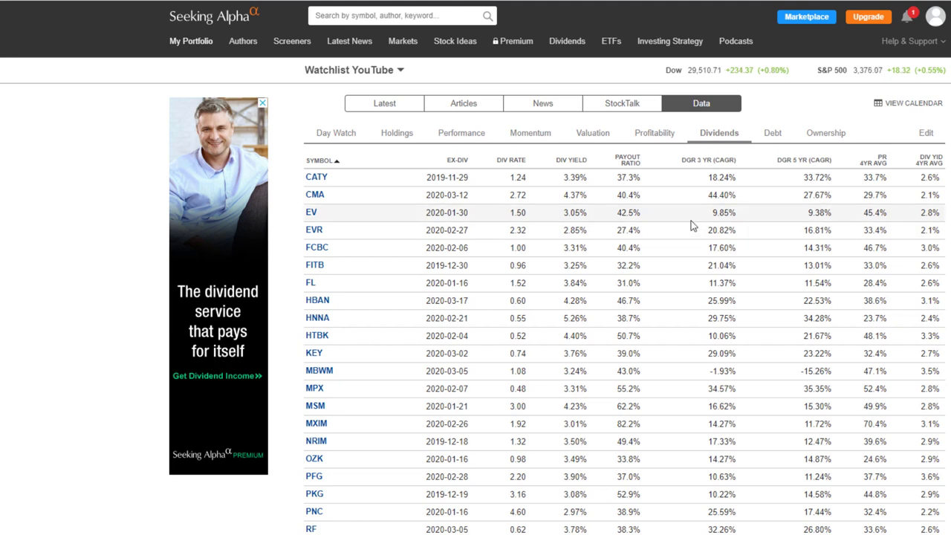
left_click(654, 132)
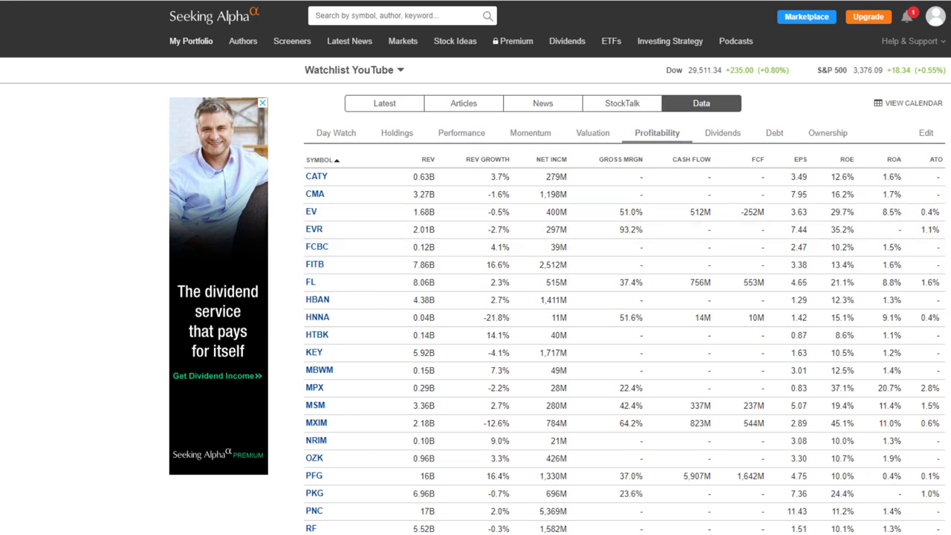
scroll(668, 297, "down", 2)
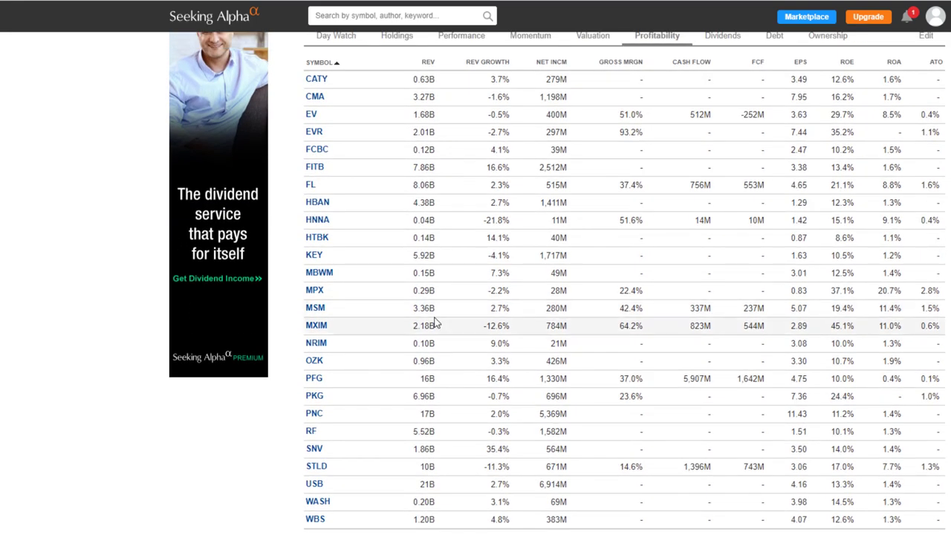
Step: Open the KEY - KeyCorp page and show its dividend history chart for all years, 1995–2020
left_click(315, 257)
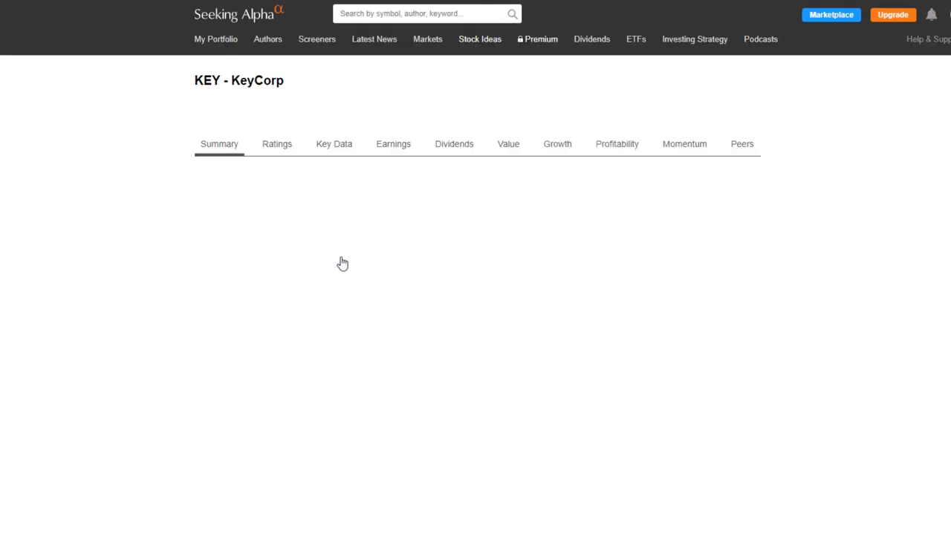
left_click(454, 144)
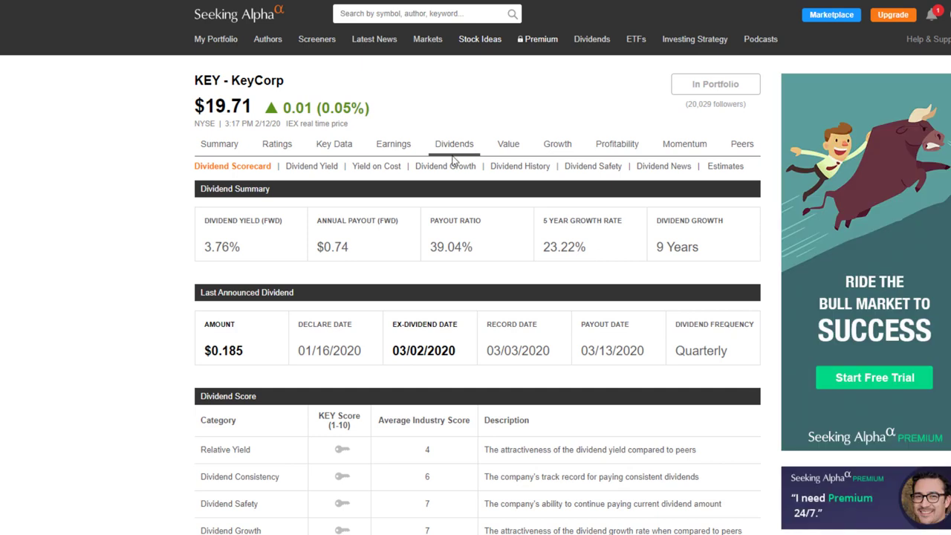
left_click(521, 167)
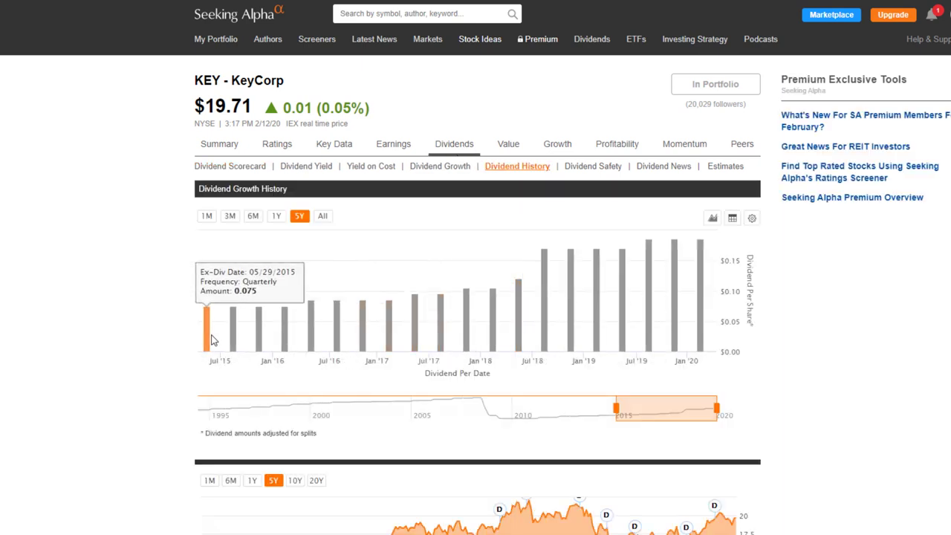
left_click(322, 216)
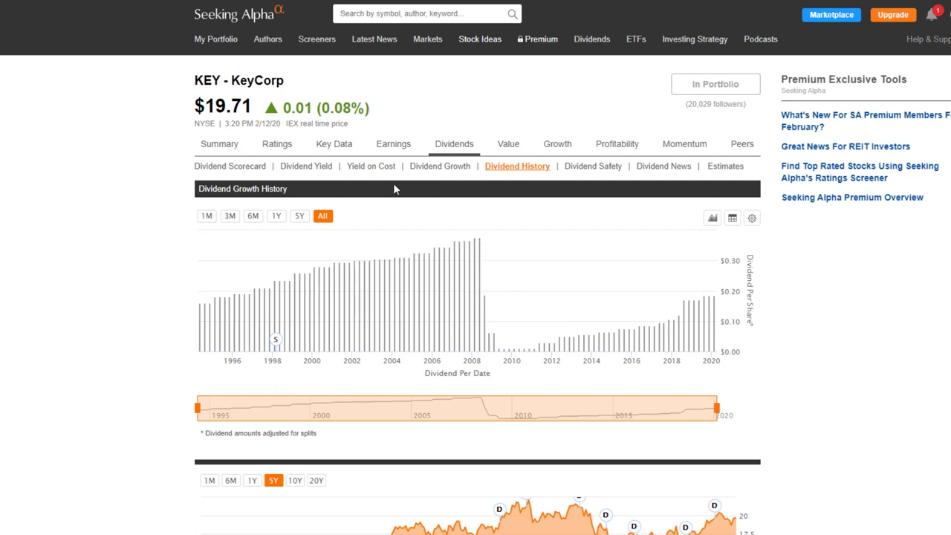
Step: Review KeyCorp's dividend growth rates, highlighting the 22.61% 10-year growth rate
left_click(417, 165)
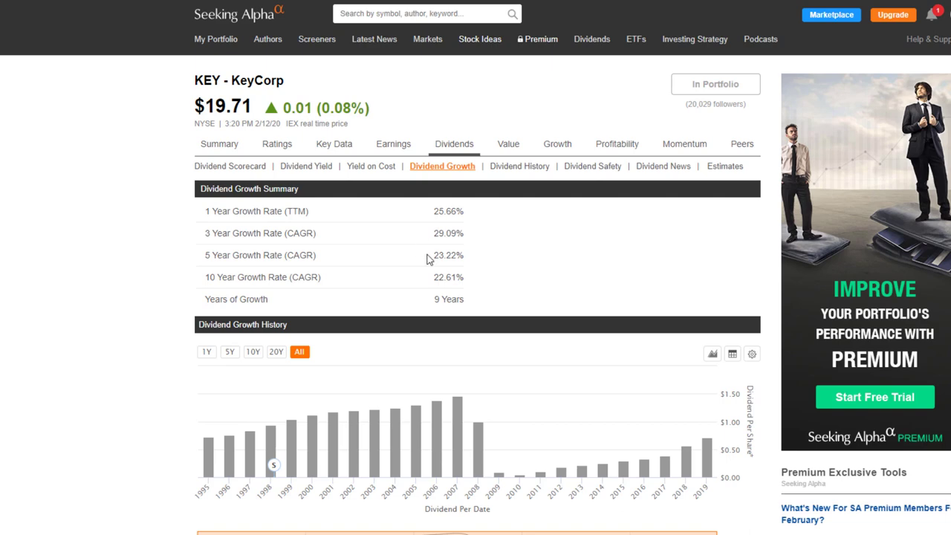
left_click_drag(429, 278, 466, 281)
left_click(513, 276)
Step: Skim KeyCorp's dividend news, then return to its dividend scorecard showing a 3.76% forward yield
left_click(659, 165)
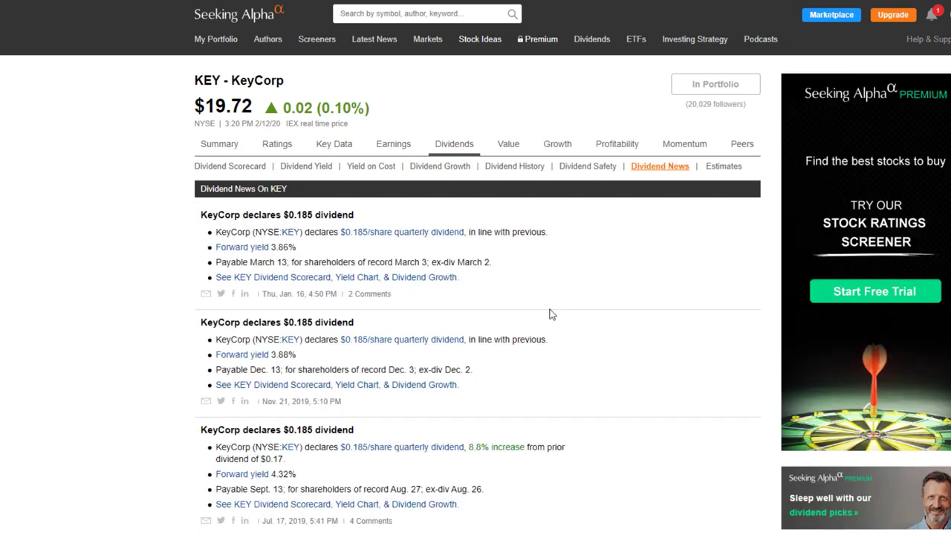
scroll(550, 314, "down", 1)
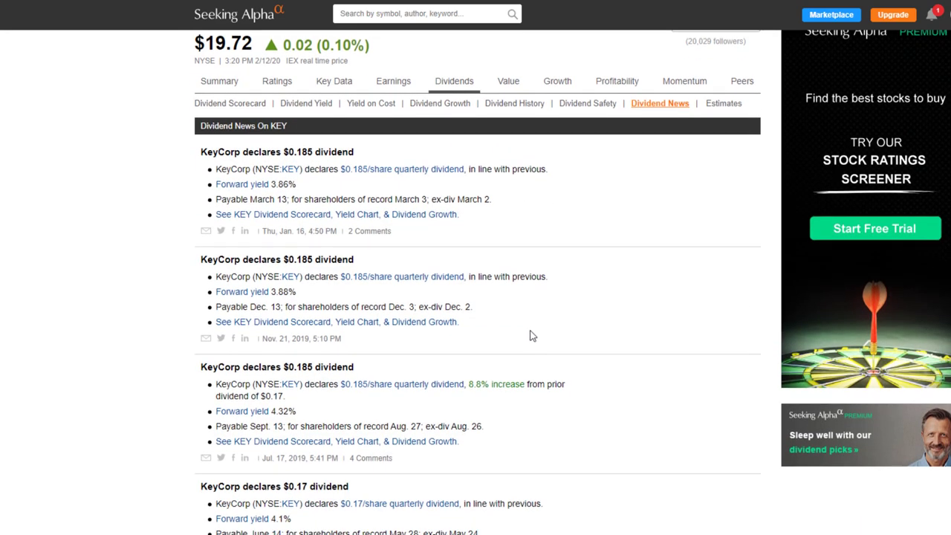
scroll(531, 336, "up", 1)
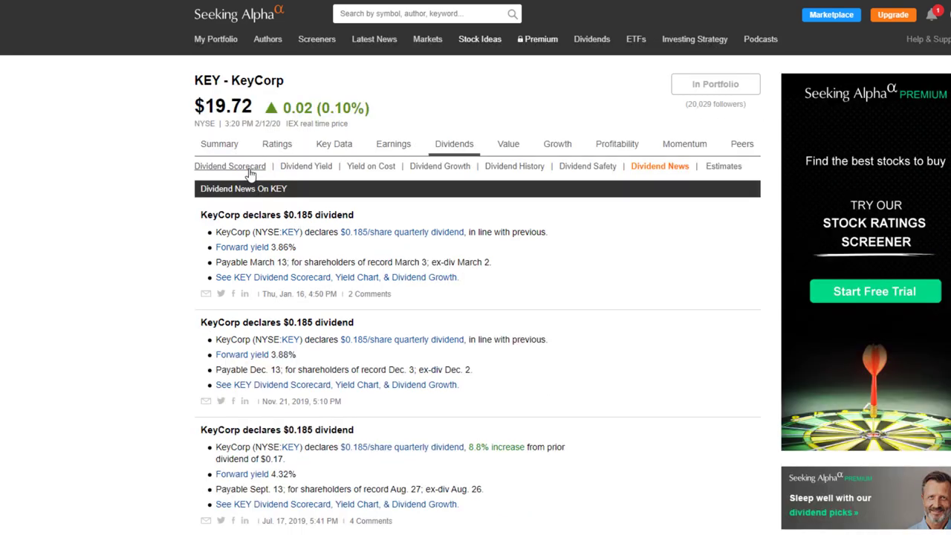
left_click(230, 166)
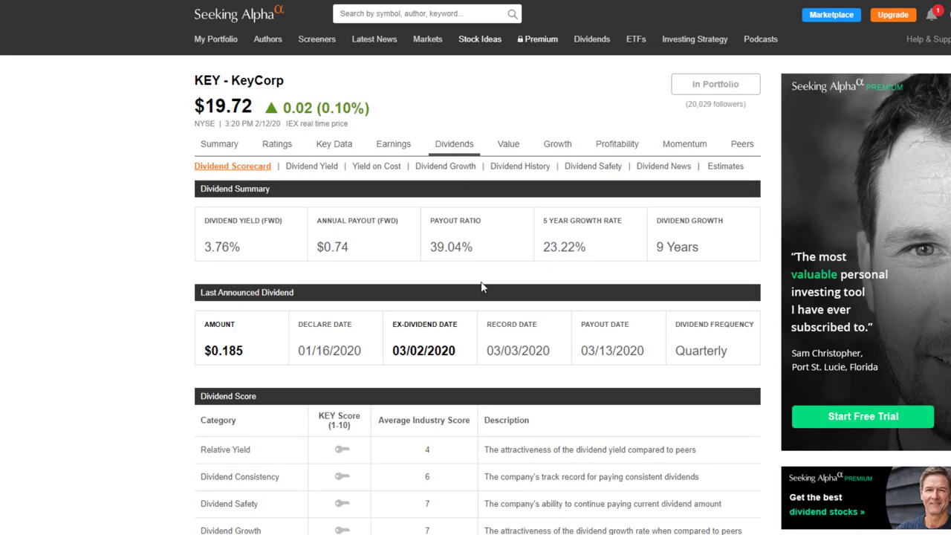